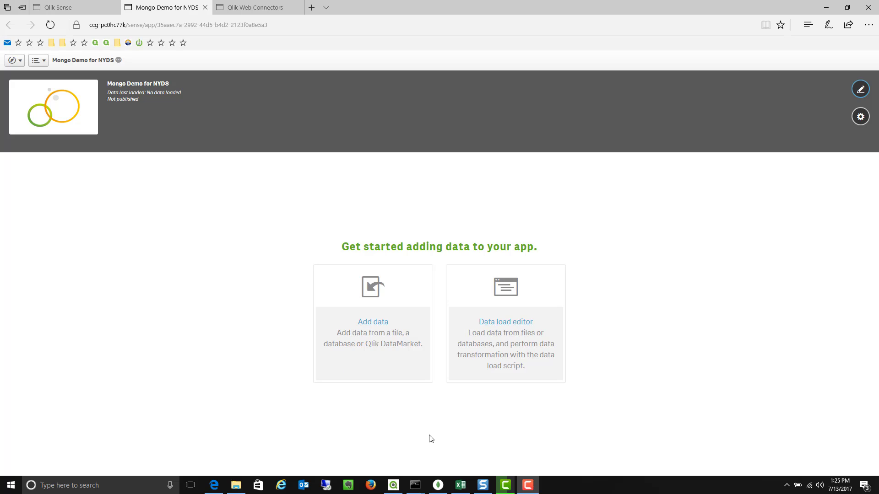
Switch from the Qlik Sense page to MongoDB Compass to inspect the nyds.recycling documents
click(438, 485)
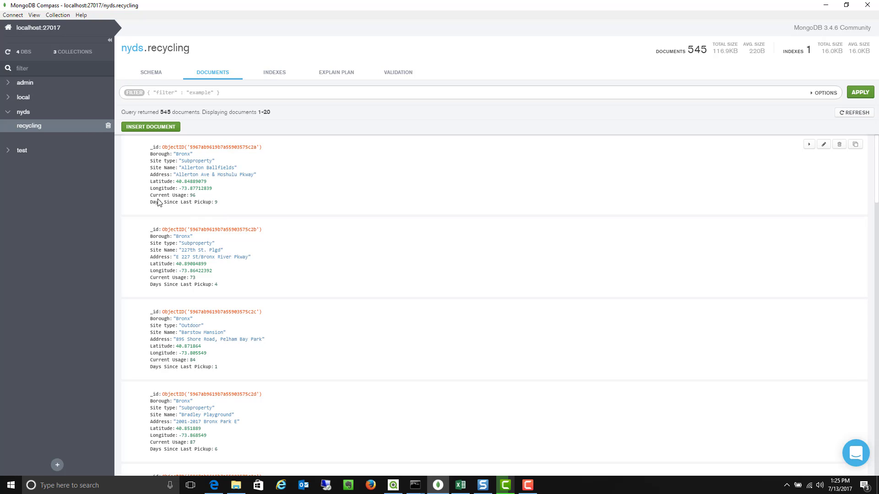
Highlight the Current Usage and Days Since Last Pickup fields in the first document, then deselect
drag(151, 194, 222, 206)
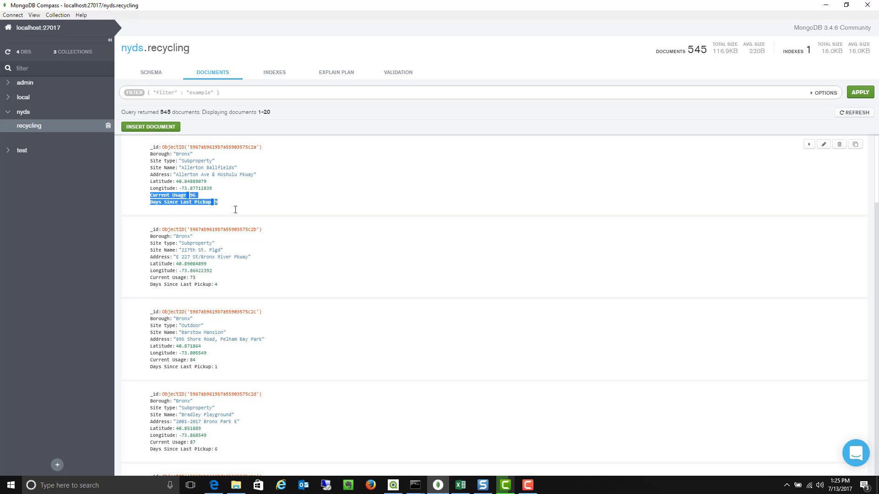
click(215, 200)
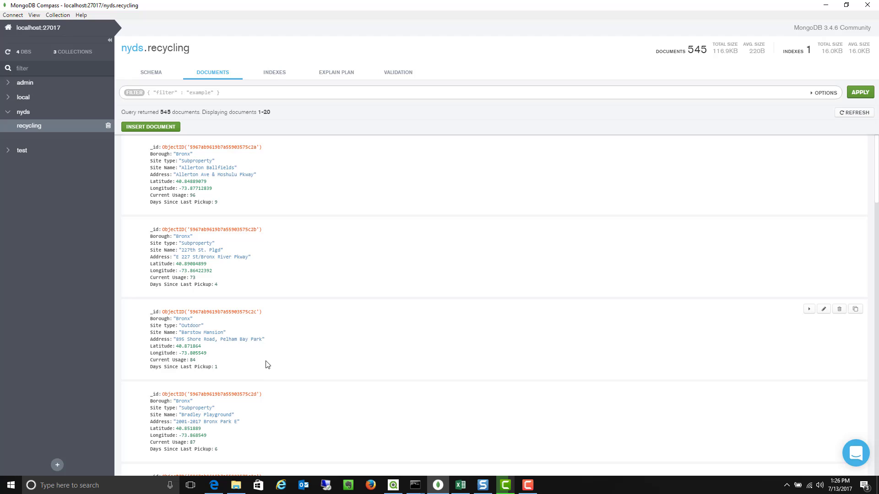
Browse the Standard, Beta and Premium connector lists and open the Qlik MongoDB Connector
click(215, 486)
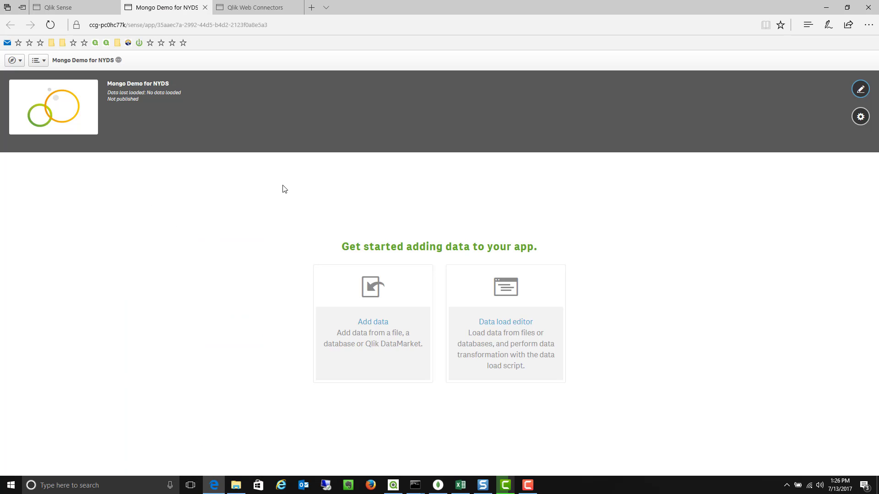
click(257, 11)
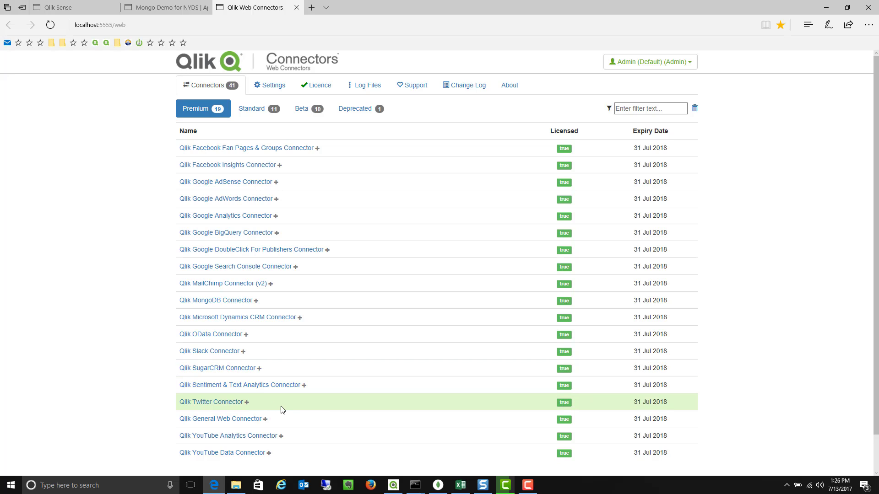
click(255, 112)
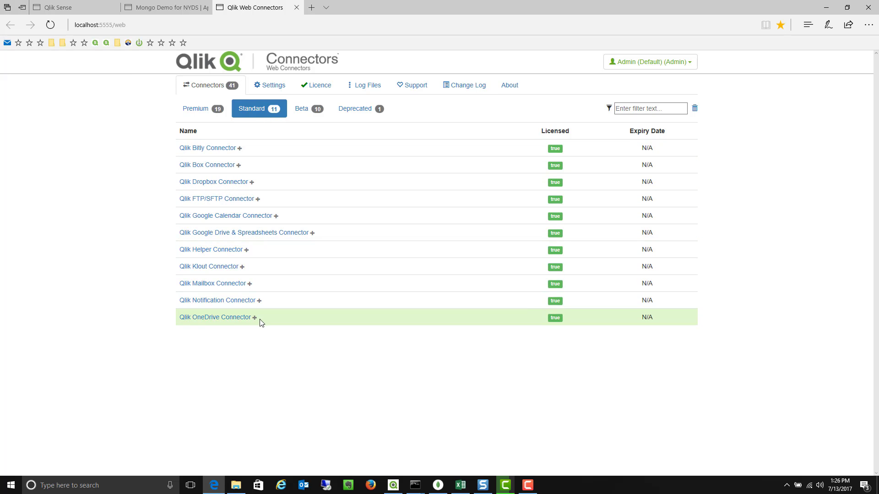
click(304, 111)
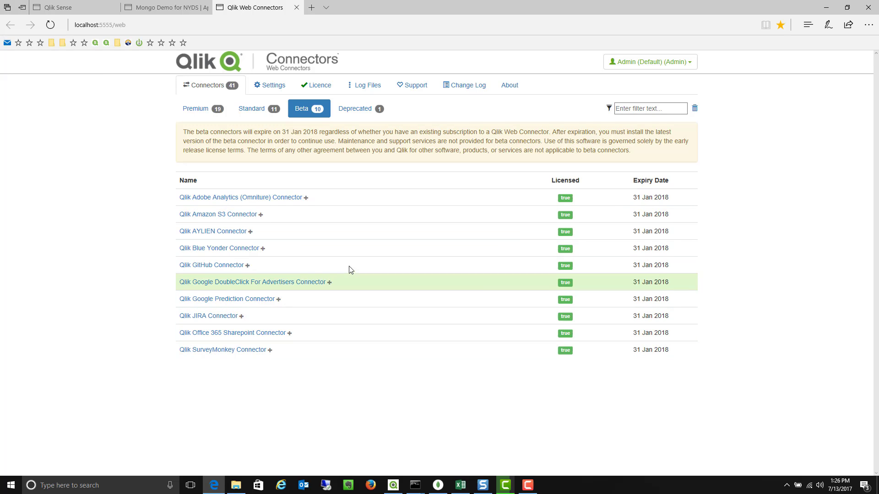
click(200, 118)
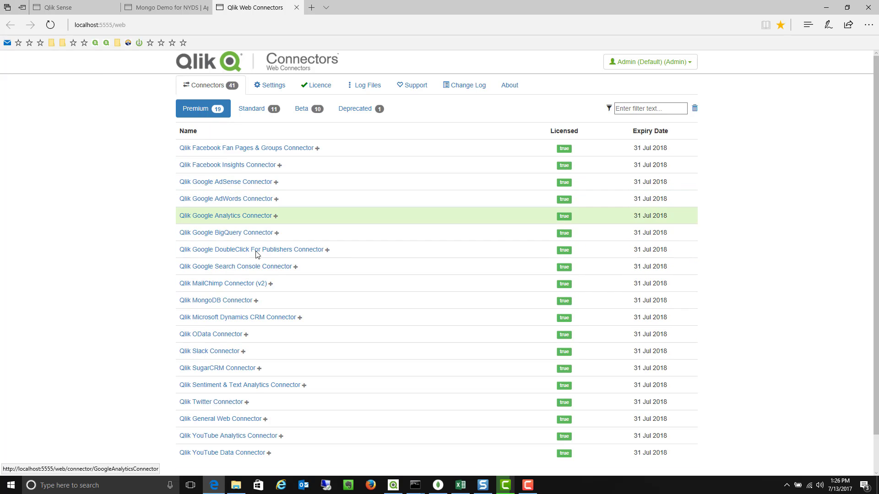
click(226, 301)
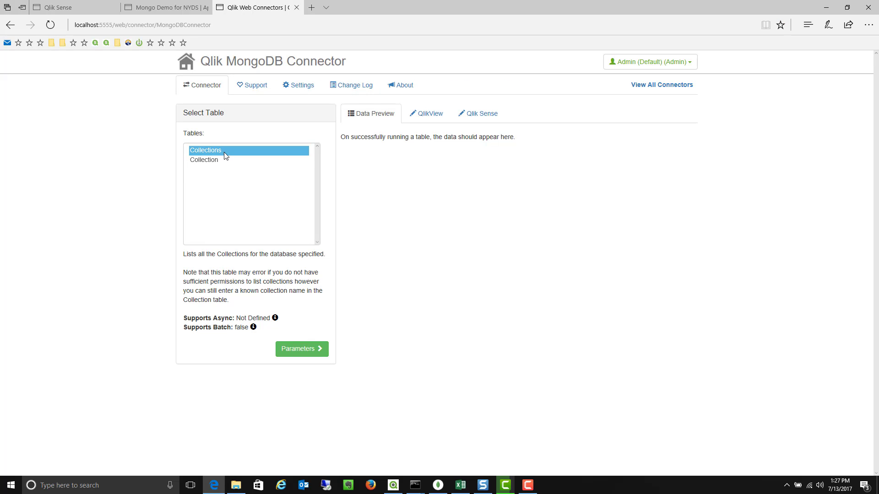
Run the Collection table to preview the nyds recycling data as 545 rows x 9 columns
click(211, 164)
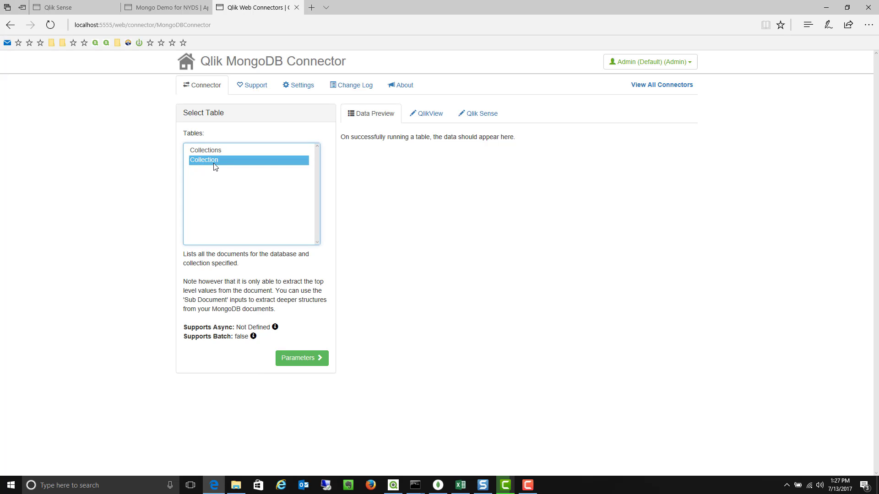
click(301, 358)
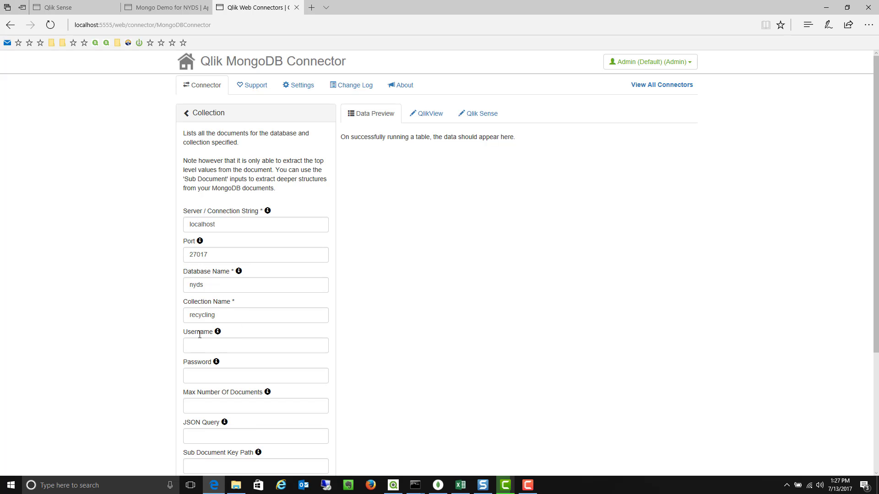
scroll(185, 343, down, 2)
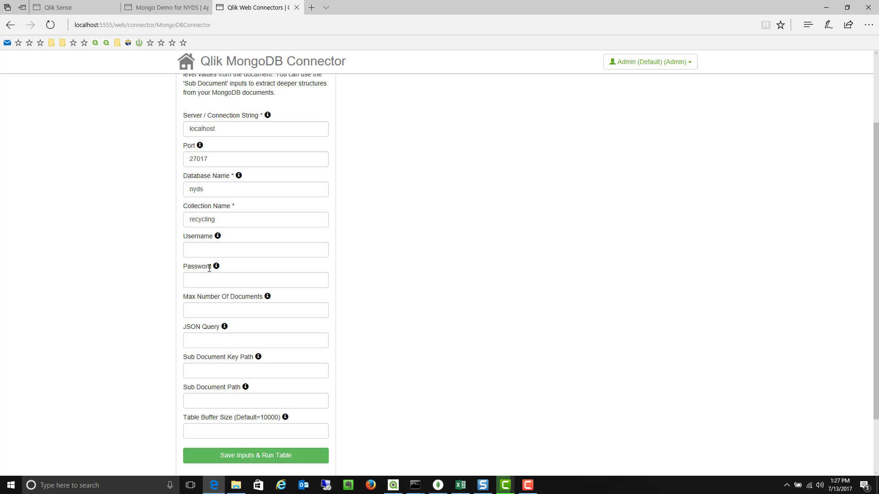
click(241, 458)
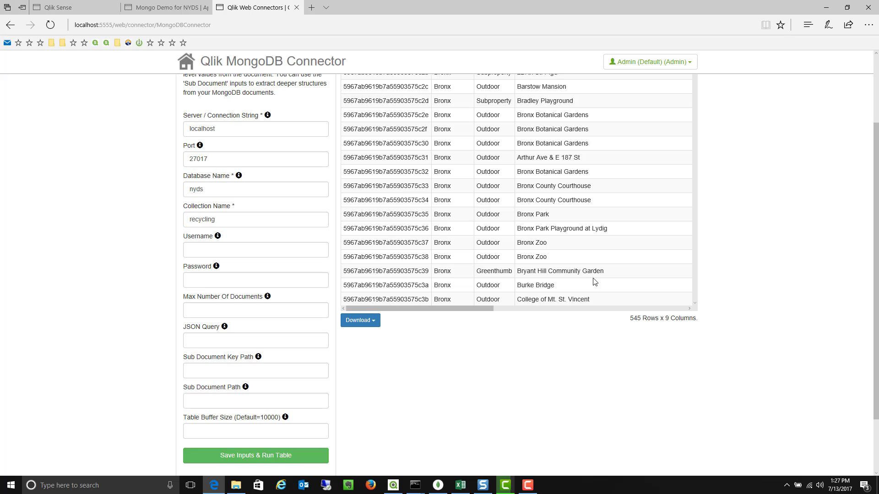
scroll(729, 276, up, 3)
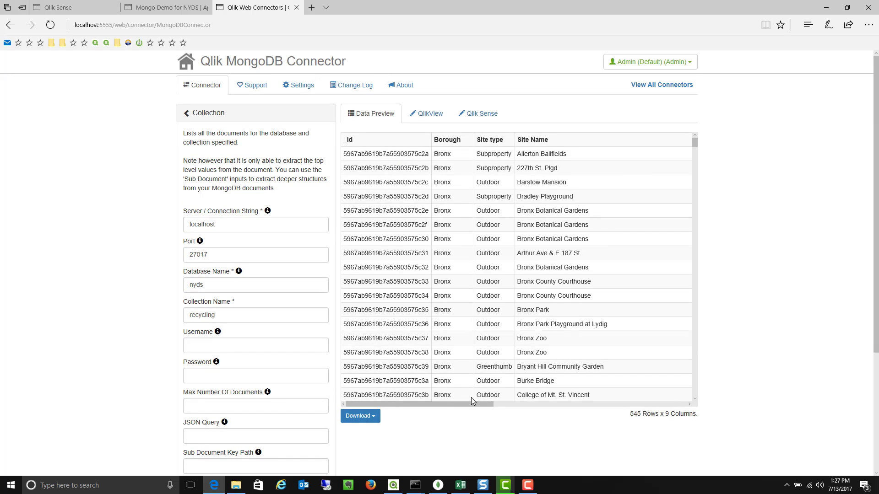
drag(470, 404, 447, 416)
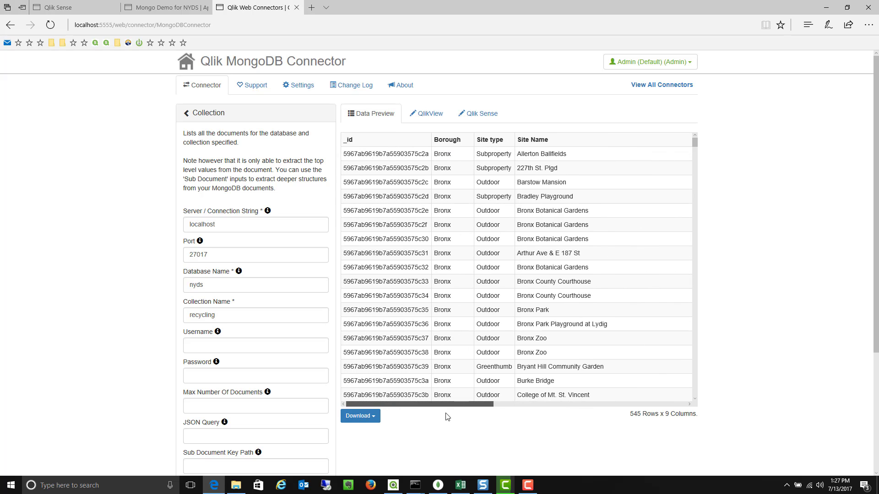
Copy the generated Qlik Sense load script and go back to the Mongo Demo for NYDS app
click(487, 115)
scroll(556, 304, down, 2)
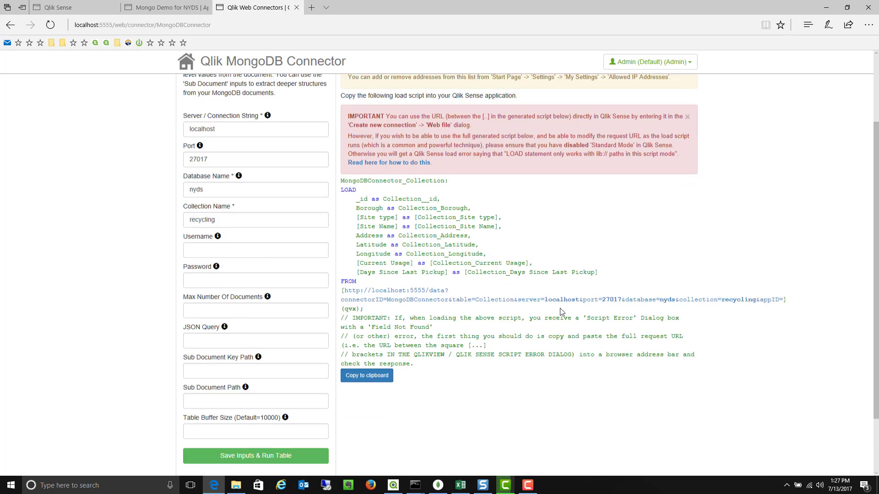
scroll(561, 311, down, 2)
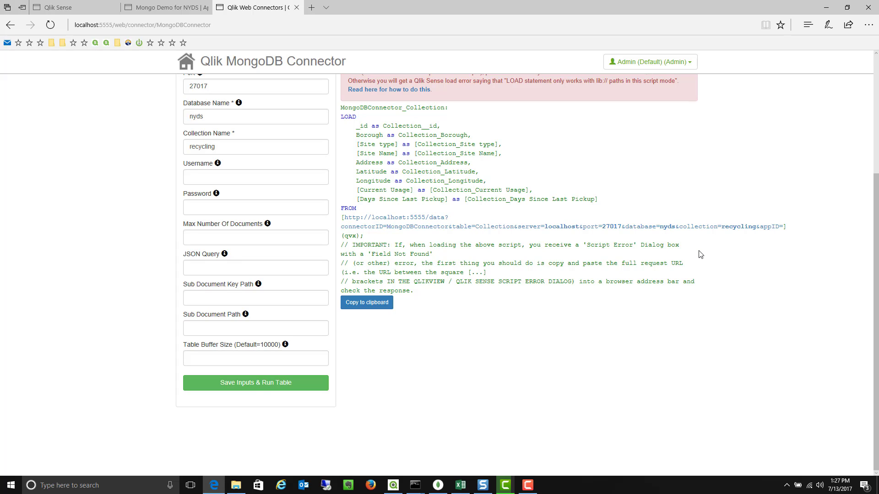
click(358, 303)
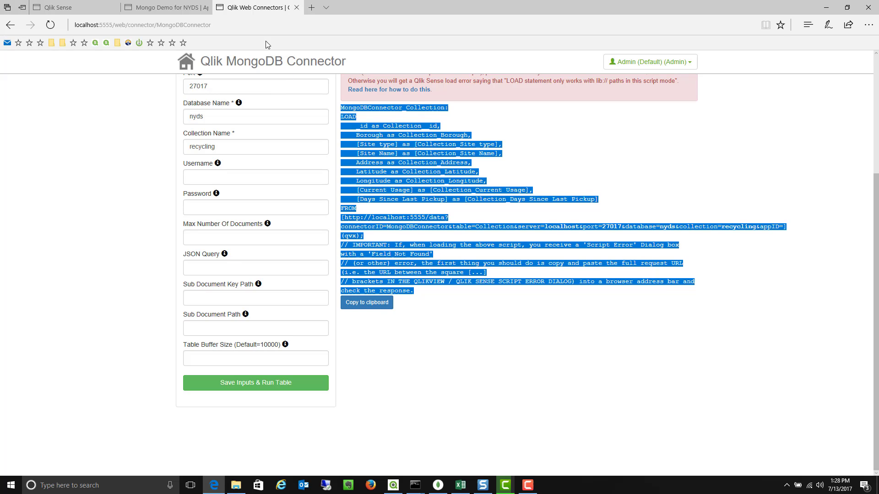
click(154, 10)
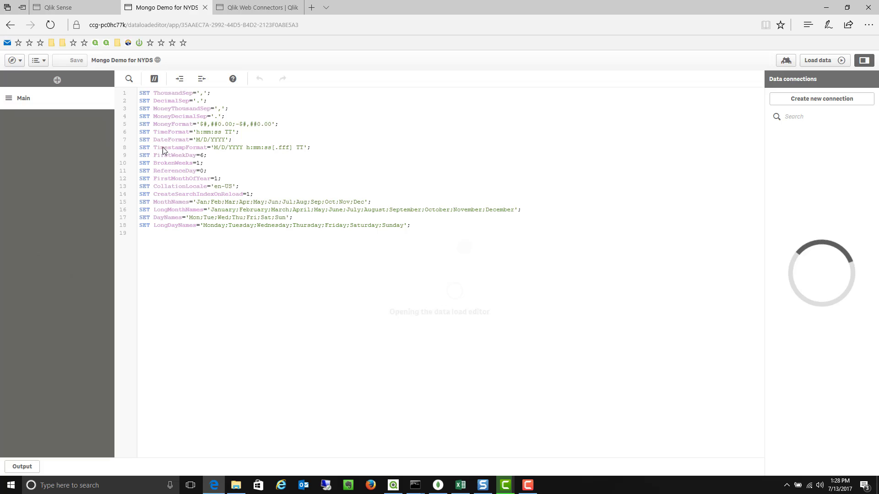
Add a 'Mongo DB' section, paste the MongoDB load script, and relabel its table RecycleBins
click(55, 78)
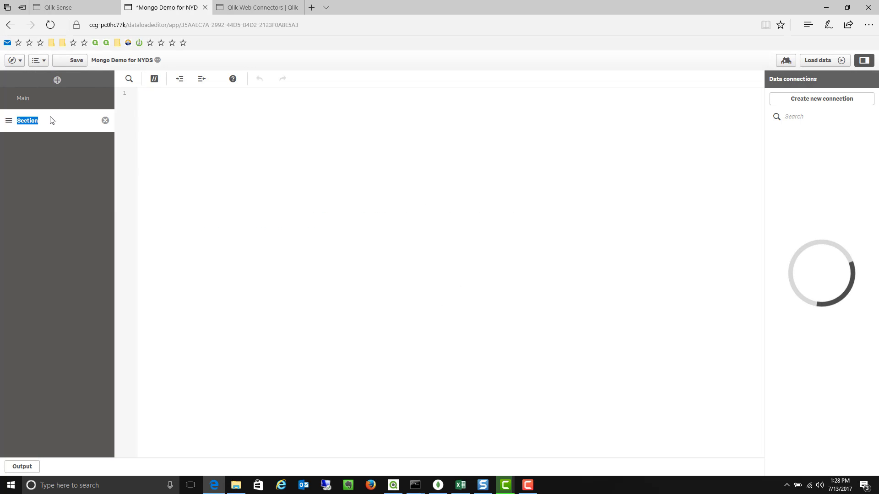
text(Mongo)
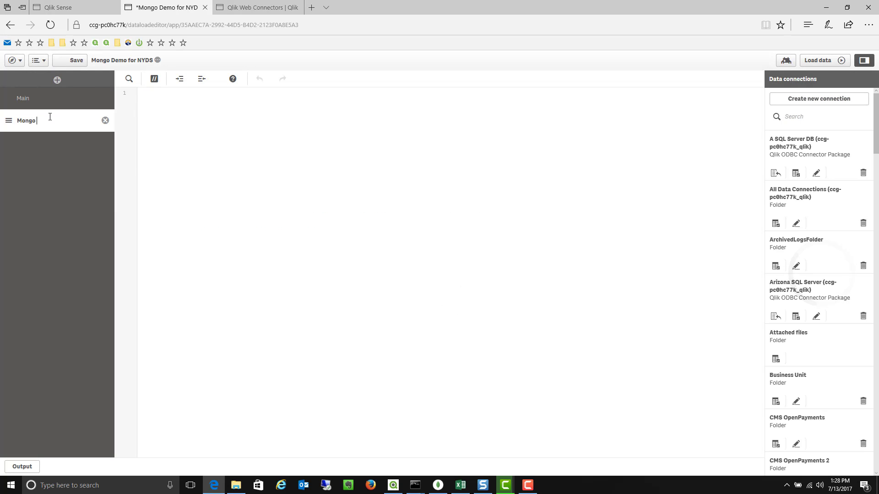
text( DB)
click(197, 139)
key(ctrl+v)
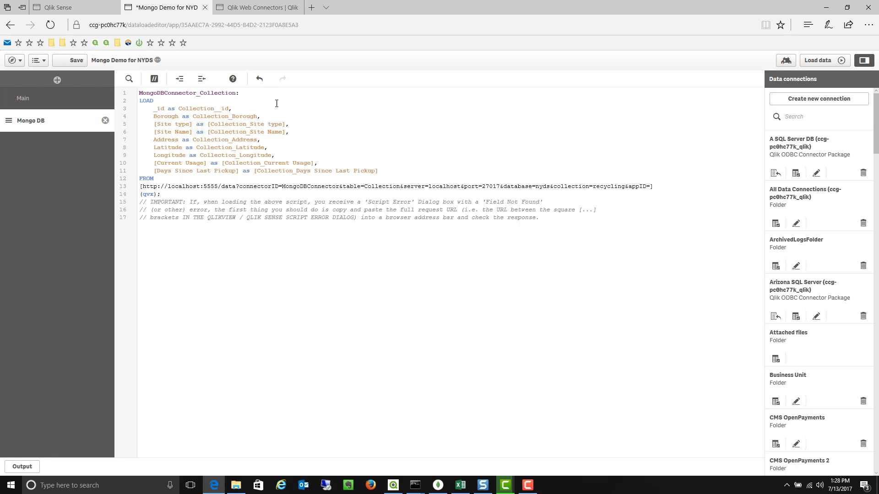
drag(237, 92, 138, 93)
text(Re)
Add field line 'GeoMakePoint(Latitude,Longitude) as Coordinates' after a comma on line 11
text(,)
key(Return)
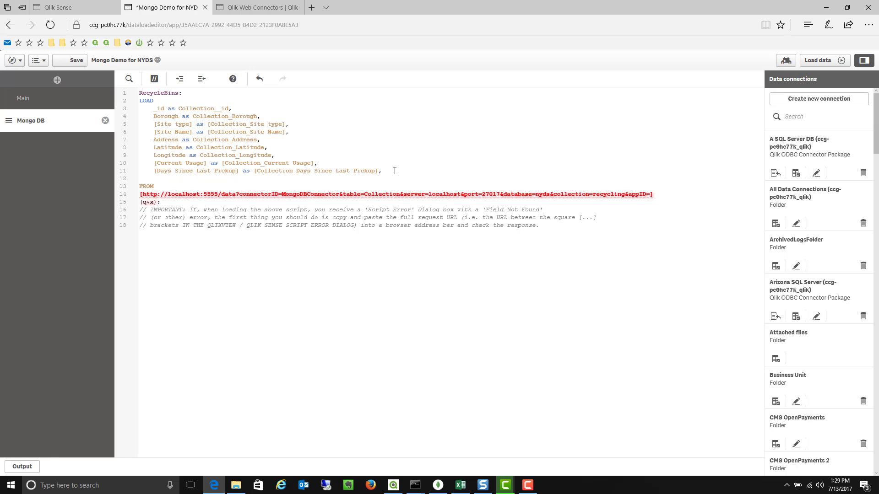
text(GeoM)
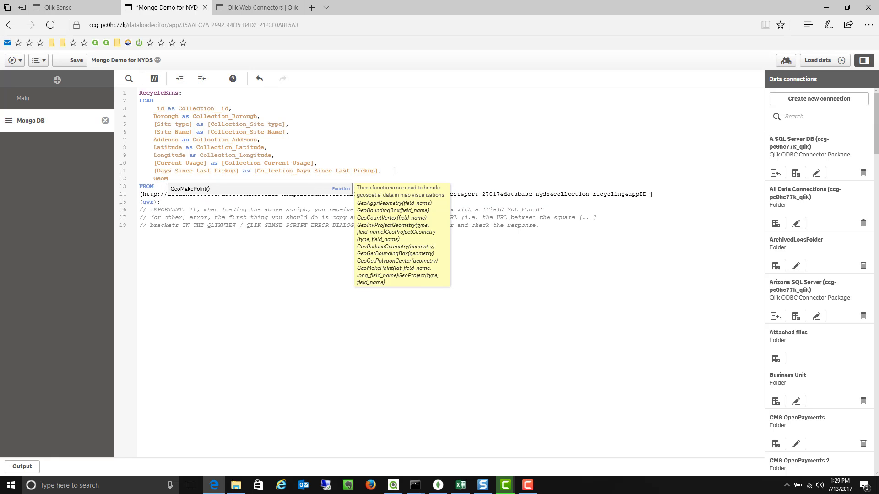
text(ake)
click(252, 188)
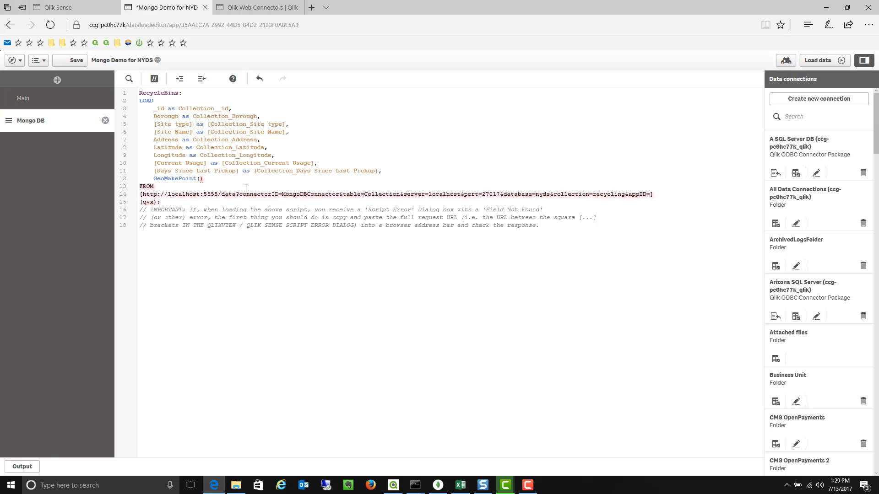
text(Latit)
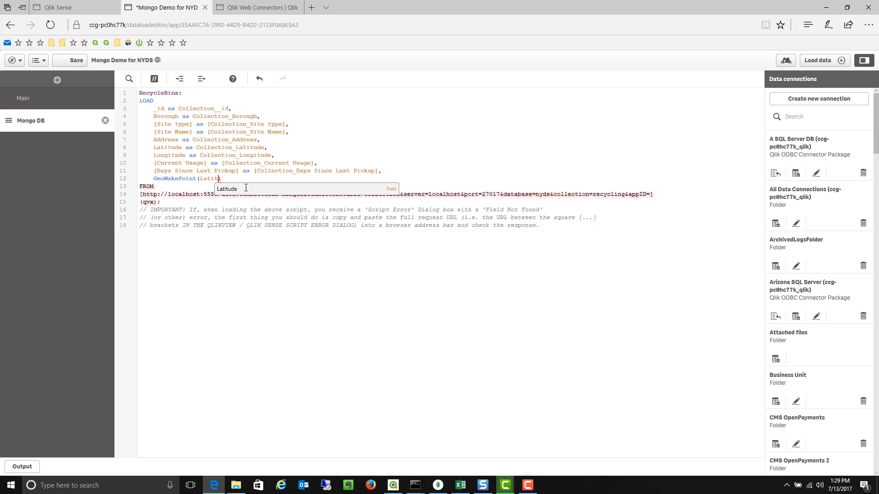
text(ude,Long)
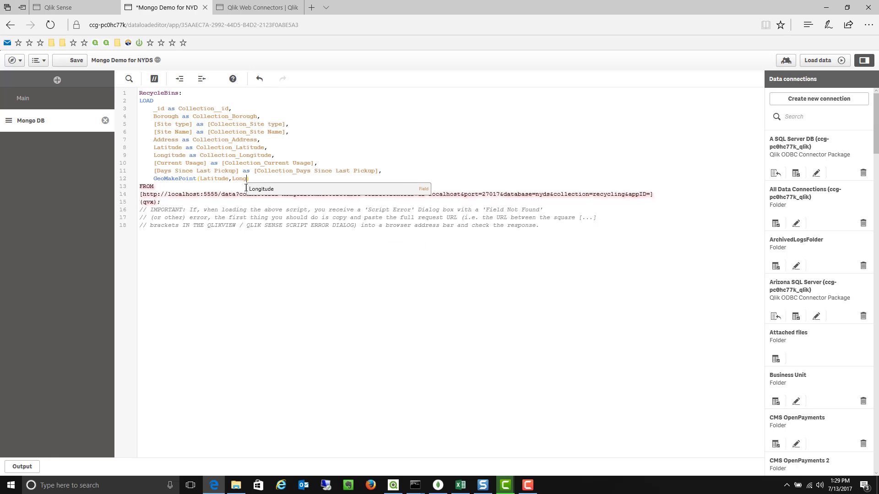
text(itude) )
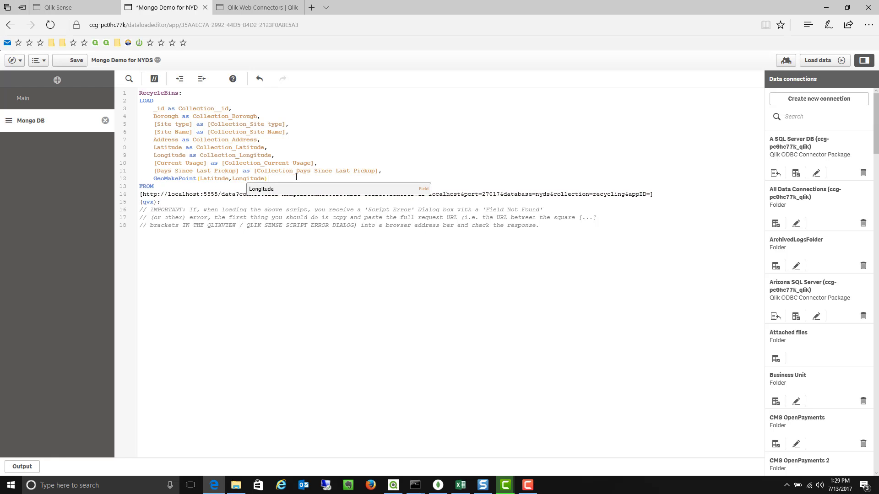
text(as Coor)
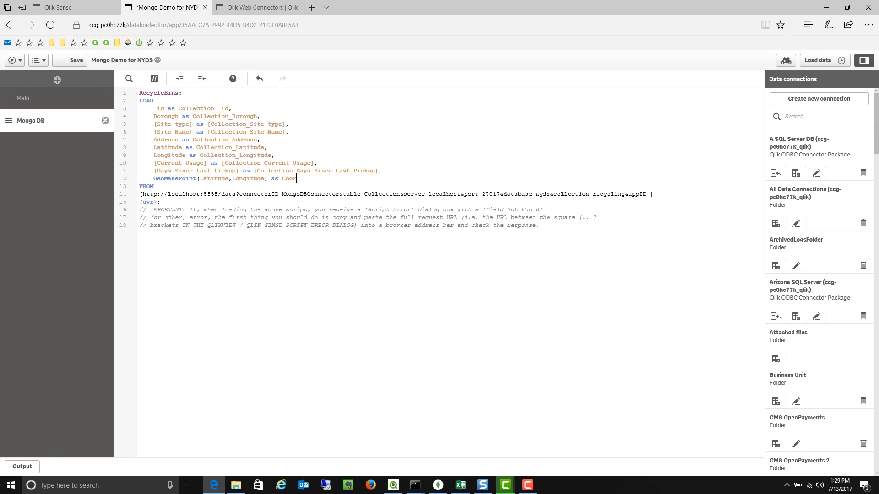
text(dinates)
Reload the app data, then create and open a new sheet titled NYDS
click(817, 60)
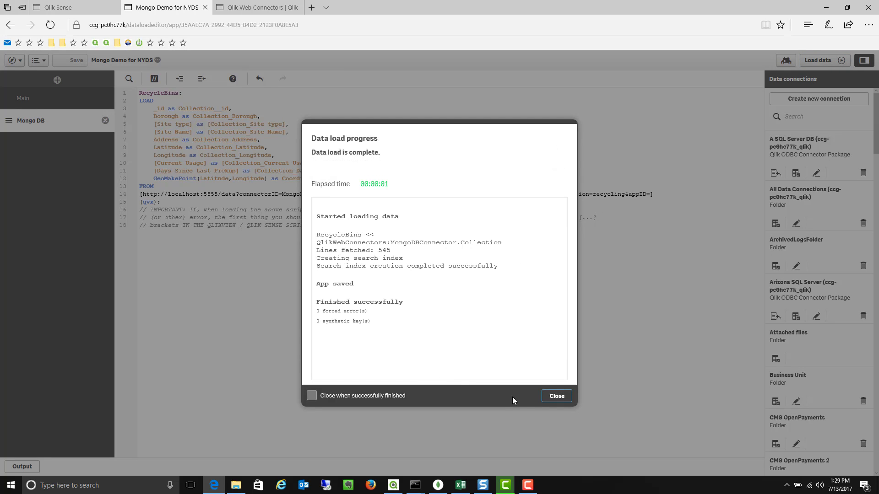
click(556, 396)
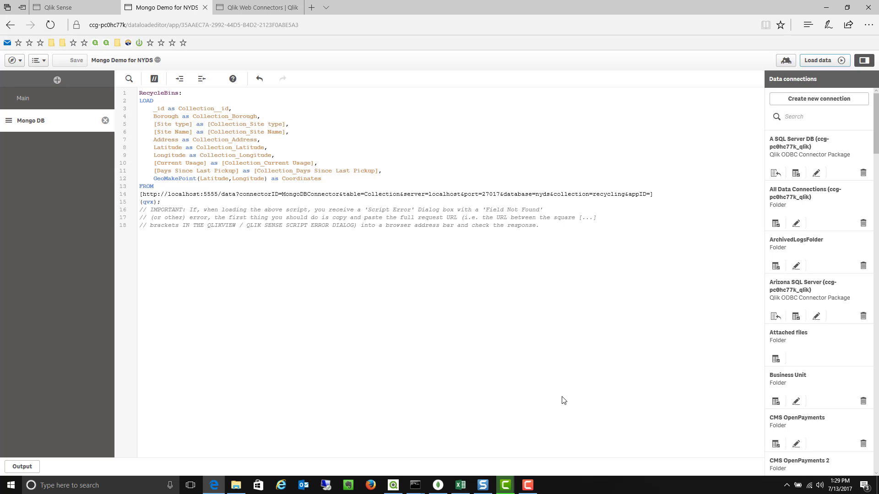
click(15, 60)
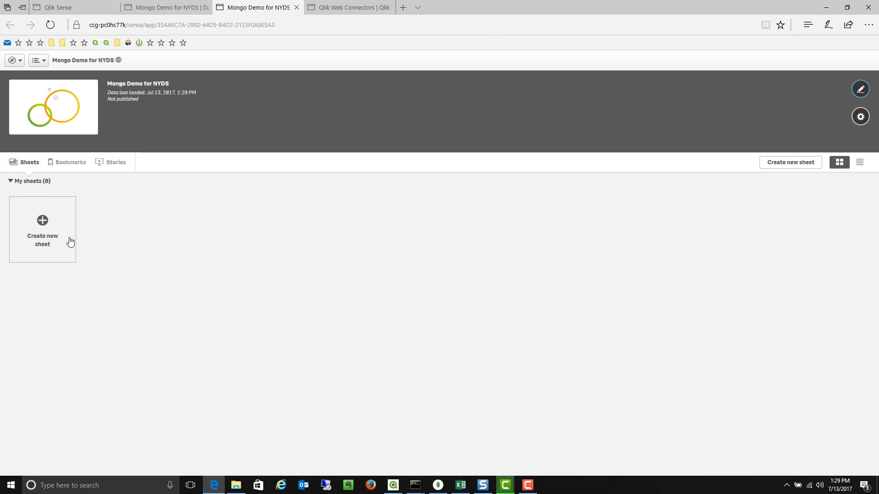
click(40, 231)
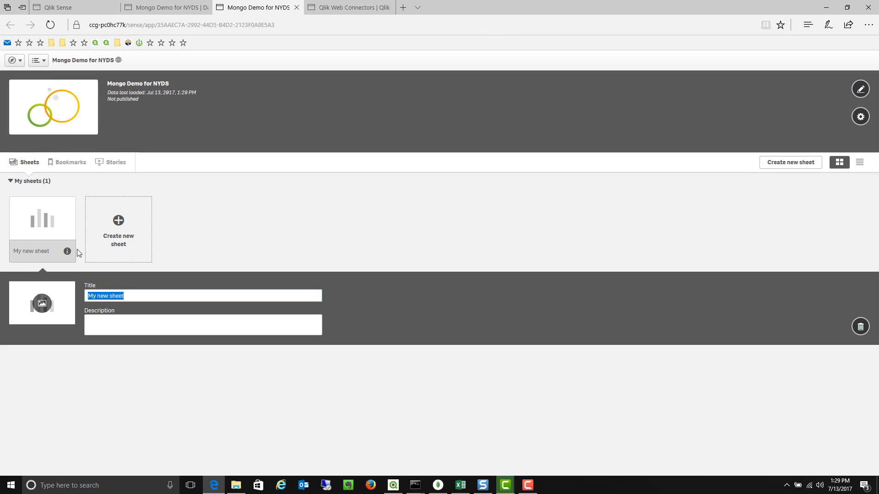
text(NYDS)
click(49, 238)
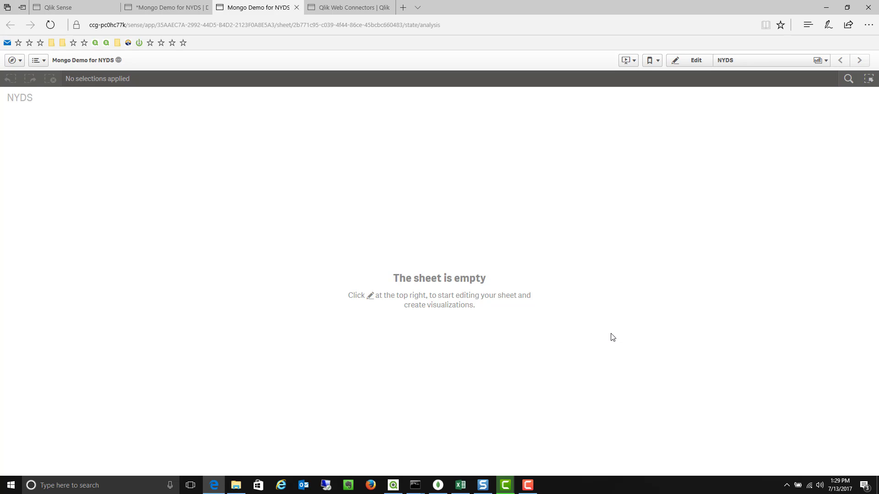
Place a bar chart on the NYDS sheet with Collection_Borough as its dimension
click(693, 61)
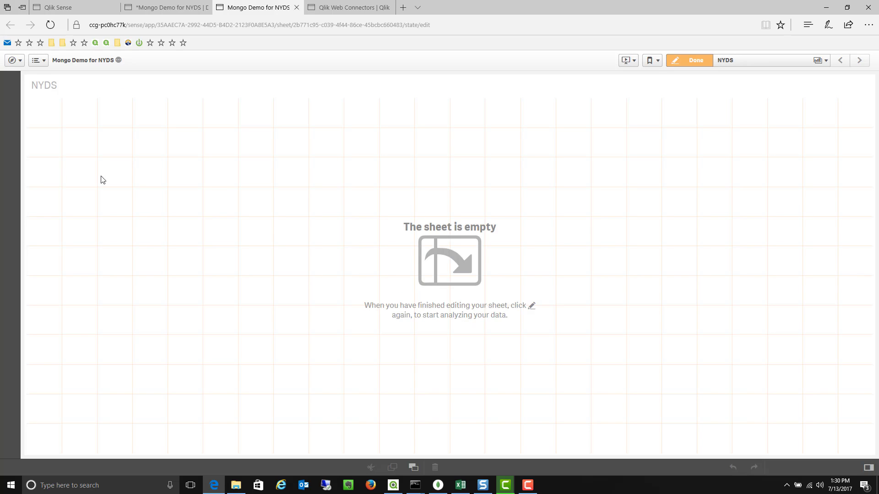
click(10, 80)
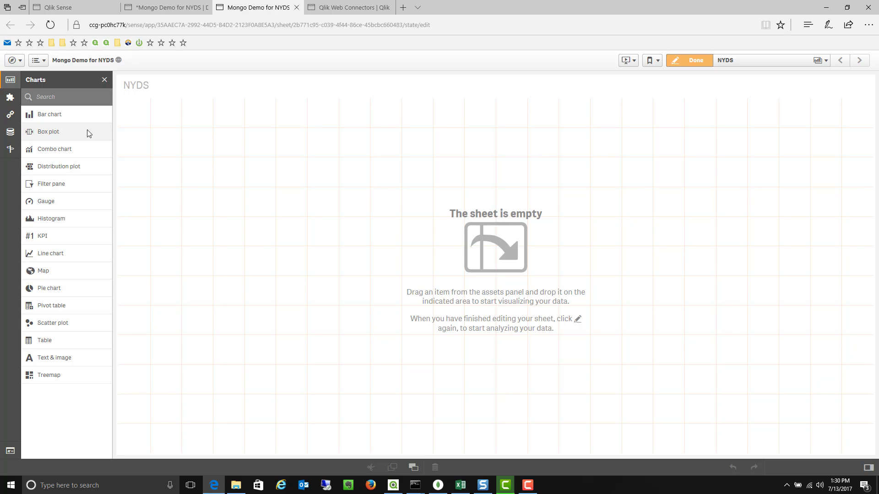
drag(65, 122, 380, 354)
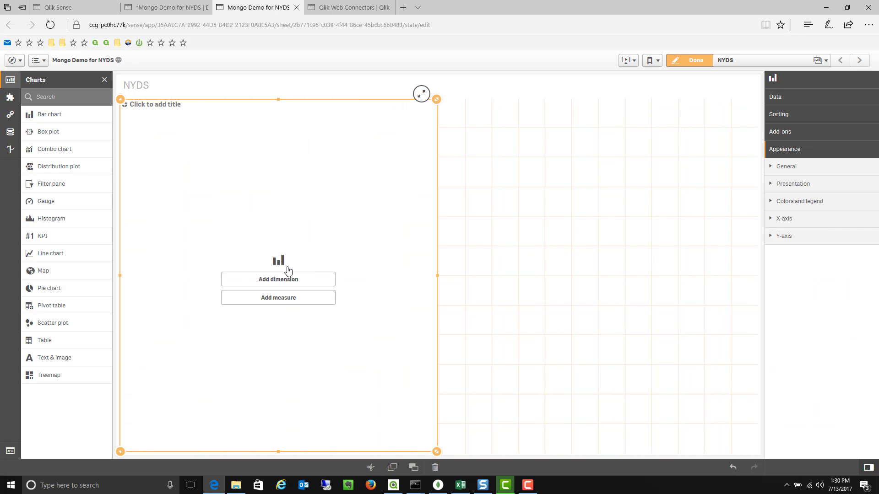
click(288, 287)
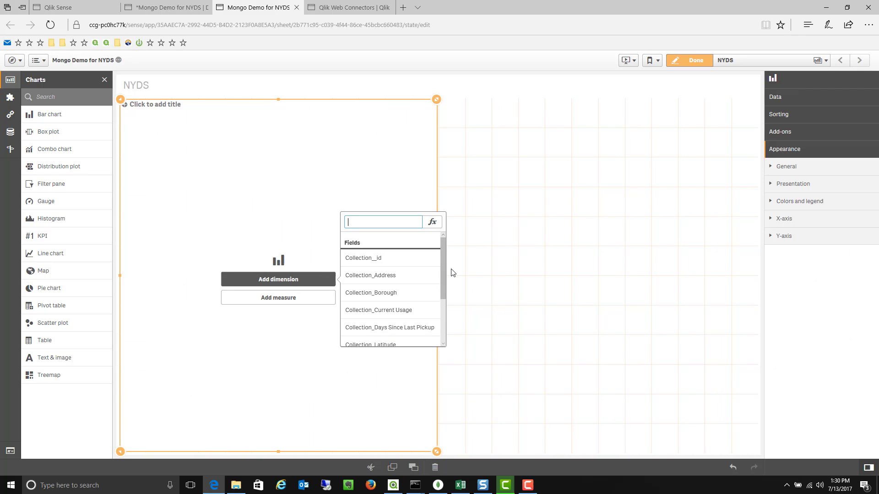
click(379, 293)
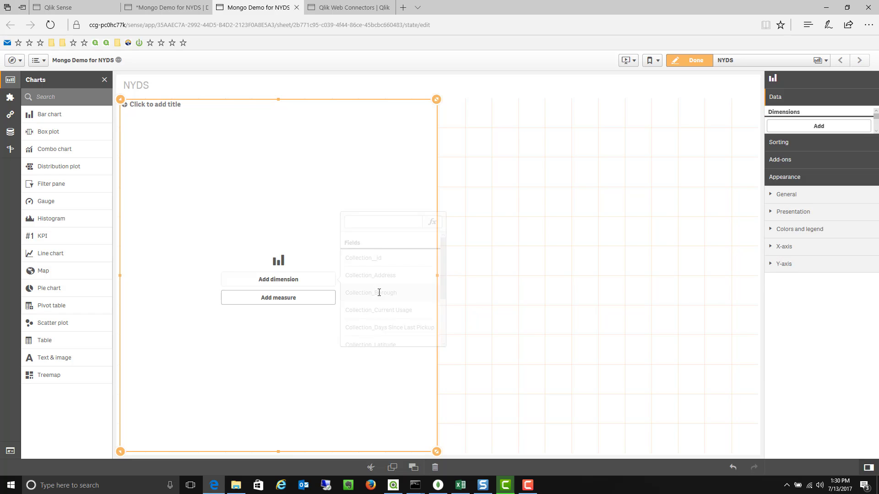
Add the measure Avg(Collection_Current Usage), shrink the chart to the top-left, and exit editing
click(277, 300)
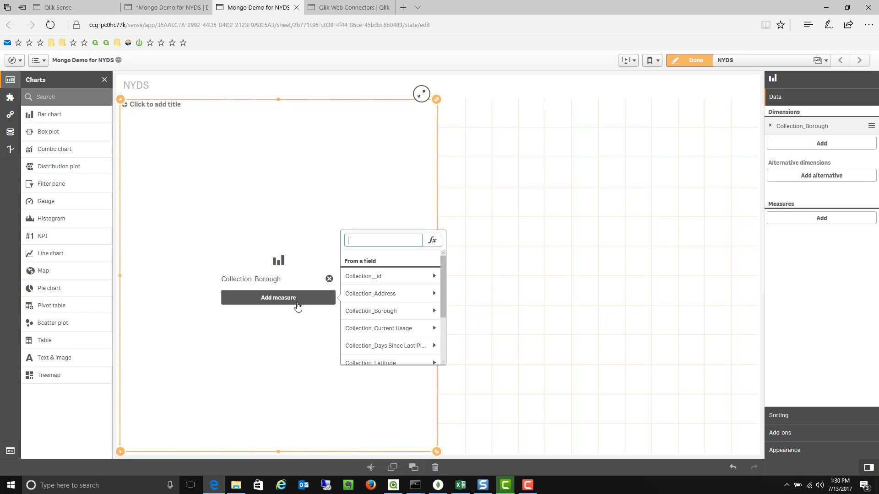
click(391, 328)
drag(402, 323, 403, 324)
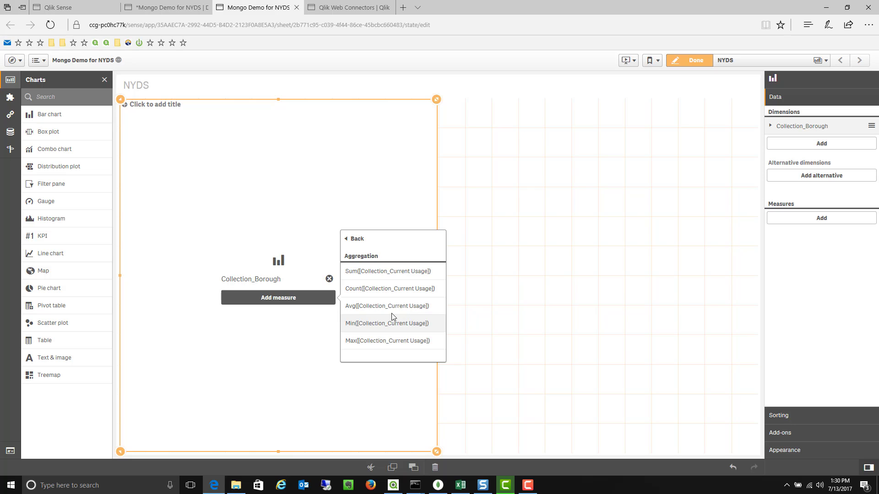
click(374, 306)
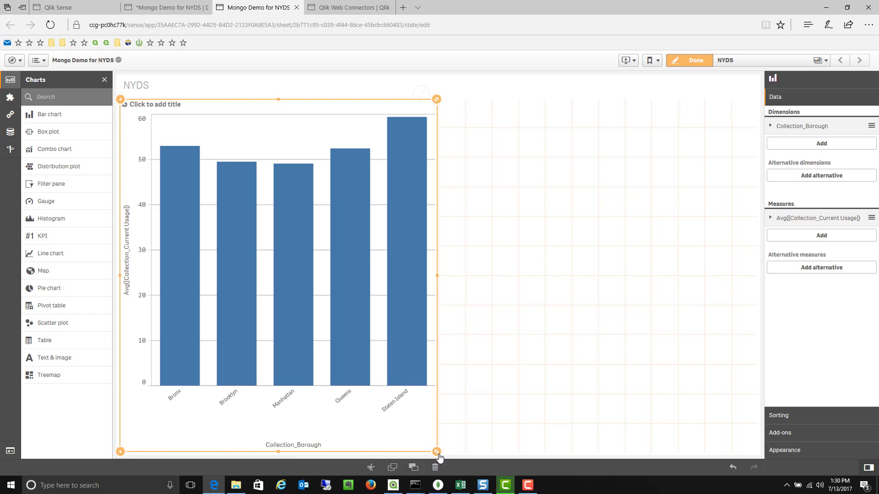
drag(436, 452, 405, 307)
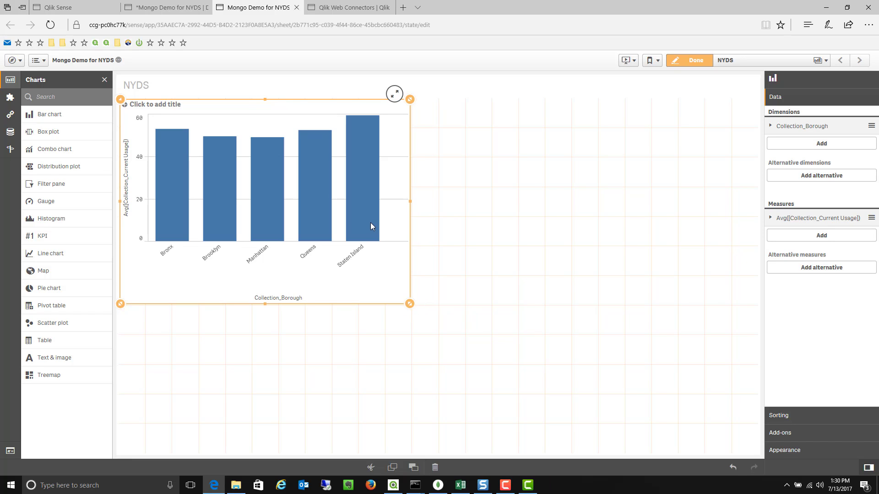
click(689, 62)
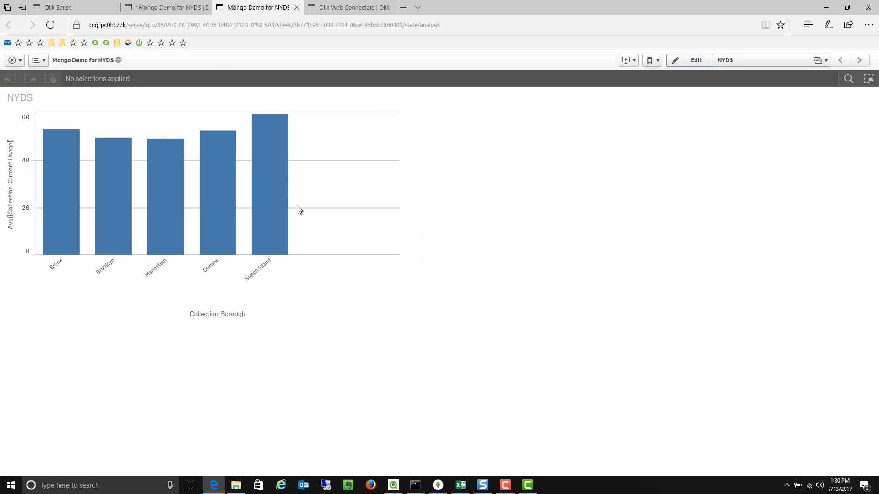
mouse_move(280, 205)
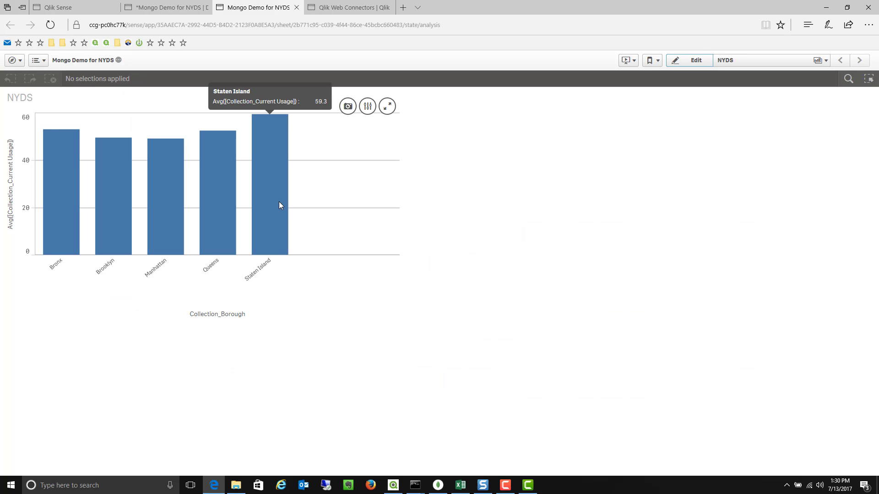
mouse_move(160, 218)
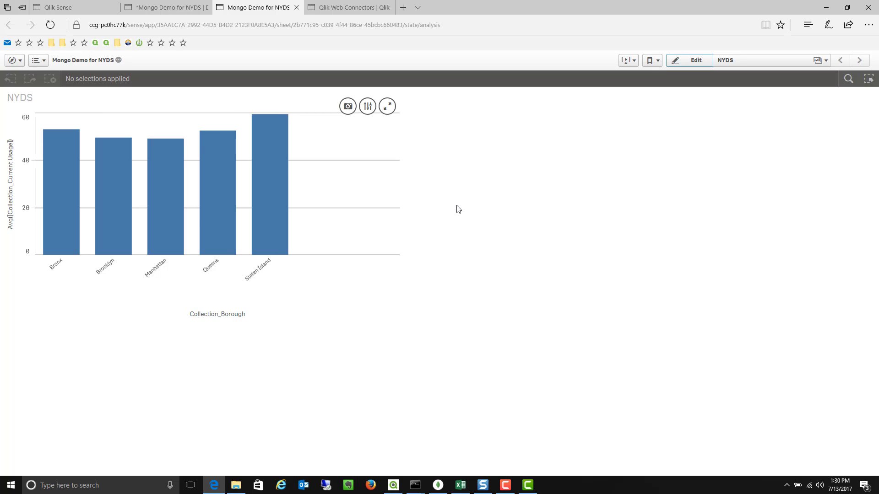
Place a map on the sheet's right half and stretch it to fill the right column
click(693, 60)
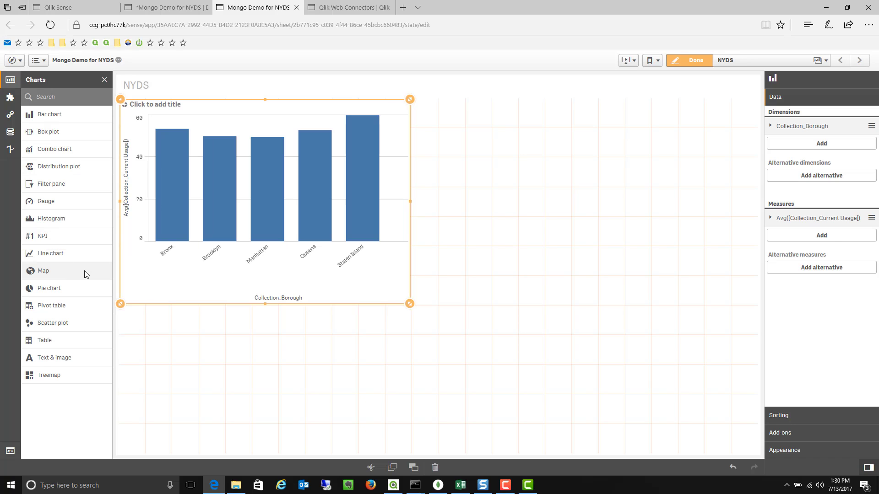
drag(87, 275, 595, 228)
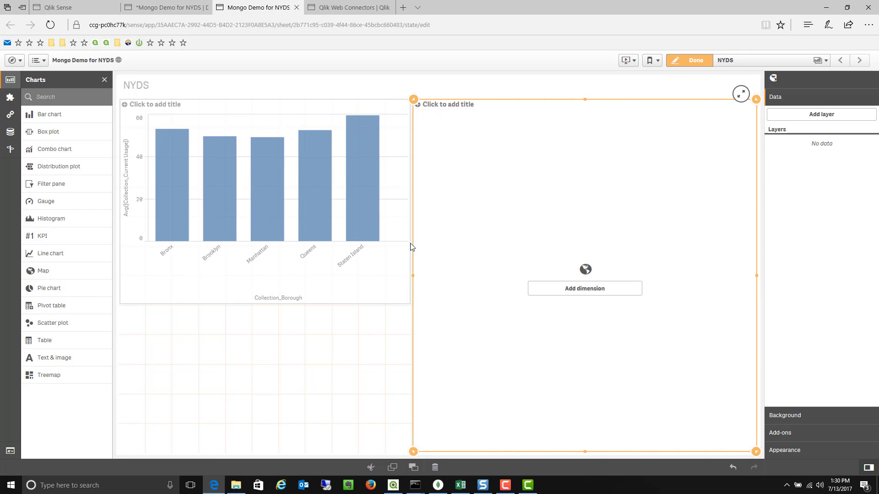
click(10, 132)
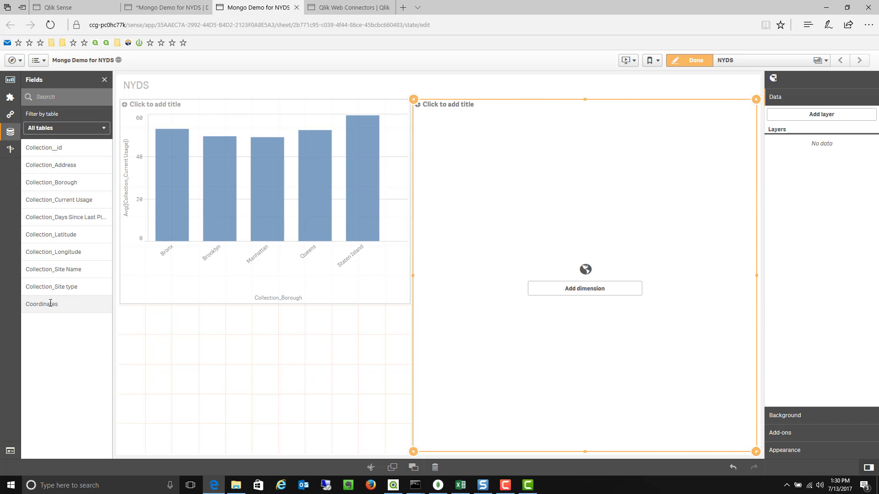
drag(50, 304, 567, 188)
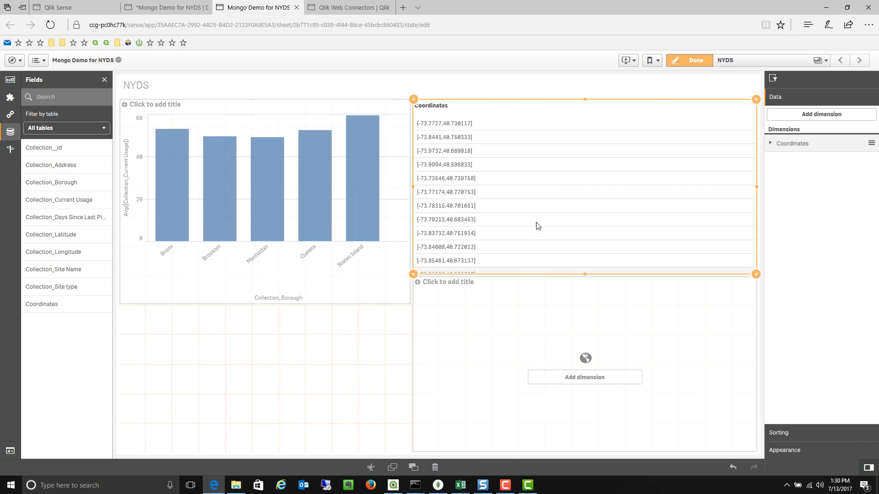
key(Delete)
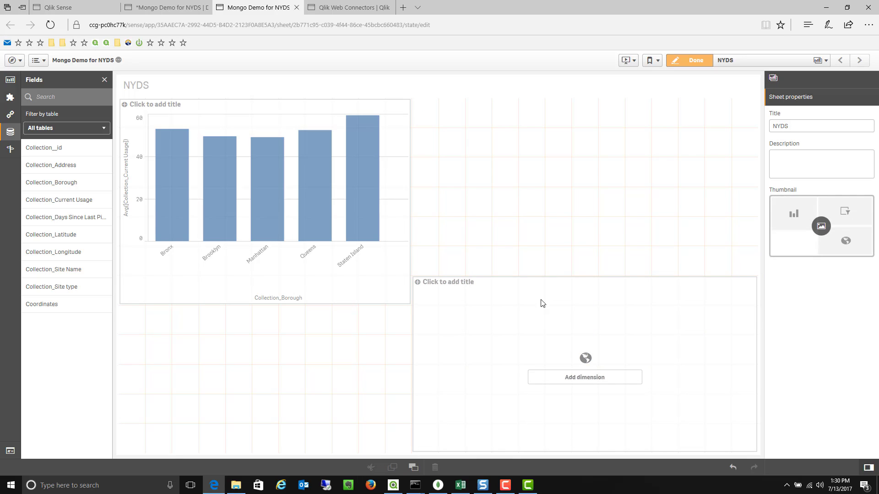
click(582, 280)
drag(584, 277, 588, 81)
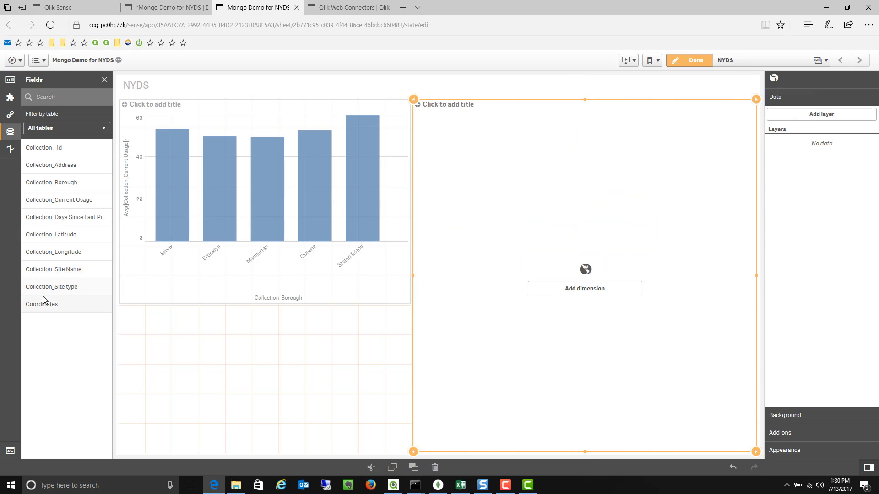
Drop Coordinates onto the map as a point layer plotted by Collection_Address
drag(43, 304, 558, 335)
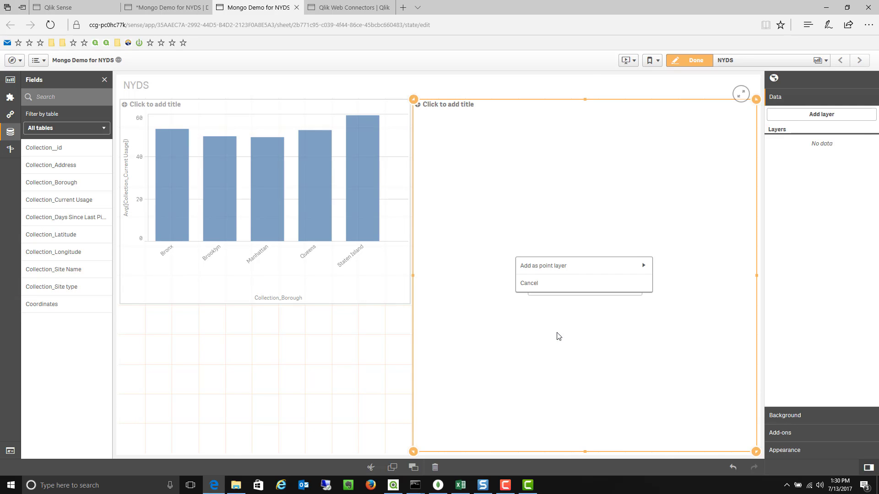
click(589, 270)
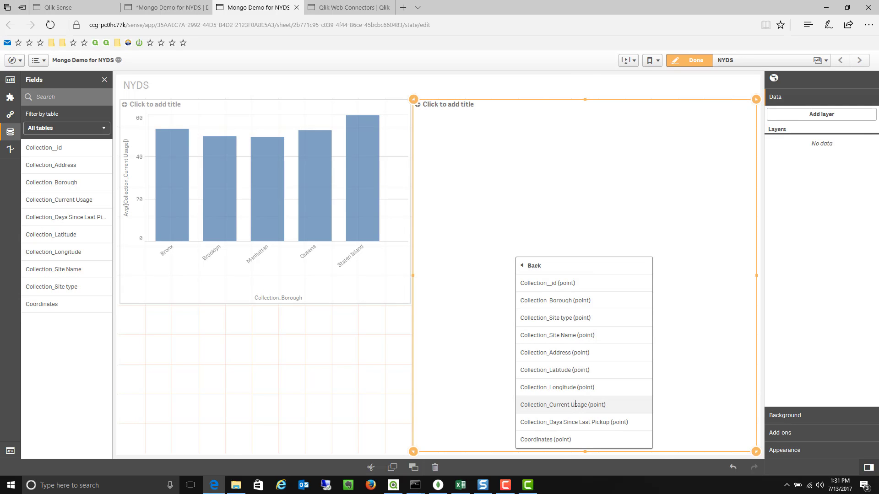
click(572, 352)
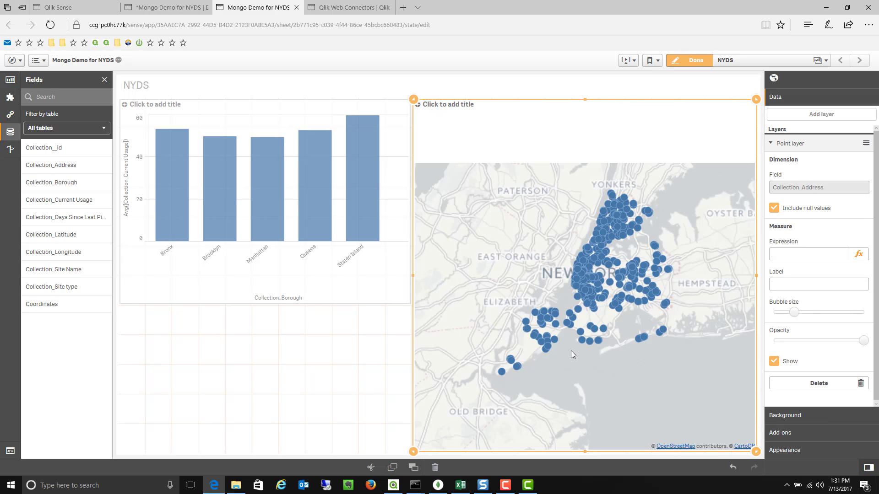
click(685, 66)
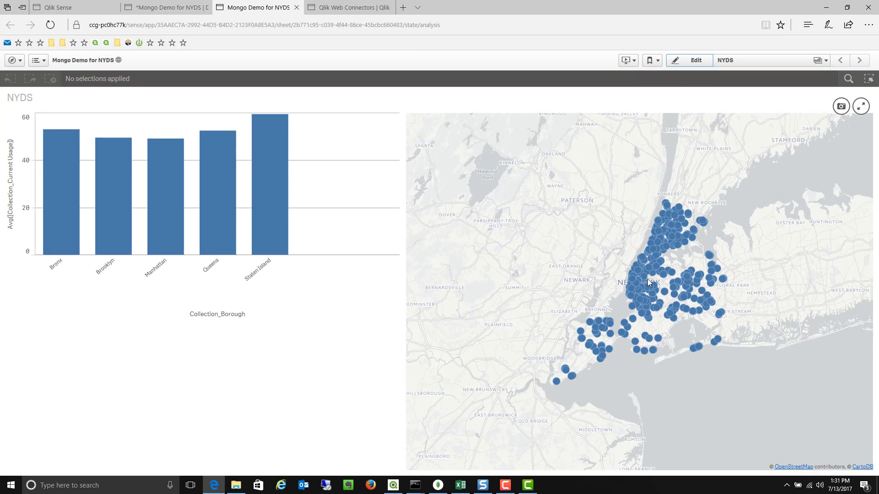
Zoom the map over Queens, inspect the recycling bin points, then return the sheet to edit mode
scroll(647, 279, up, 2)
drag(650, 275, 520, 292)
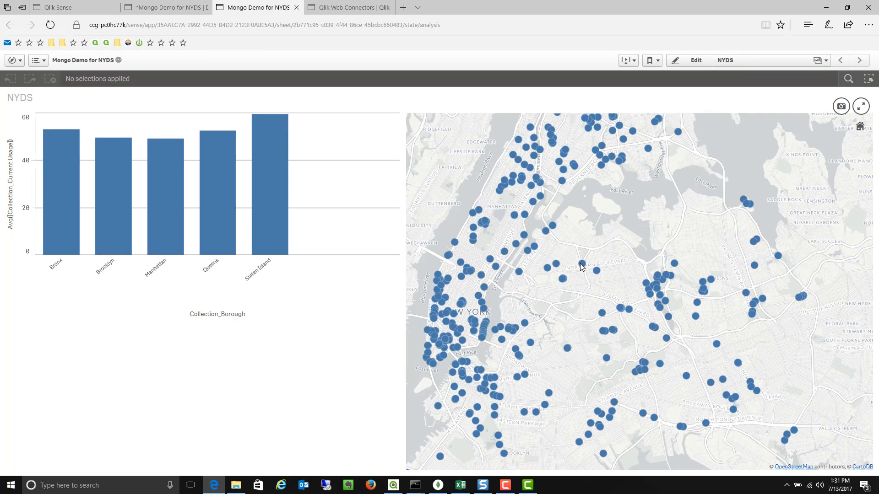
mouse_move(580, 263)
mouse_move(630, 311)
mouse_move(666, 339)
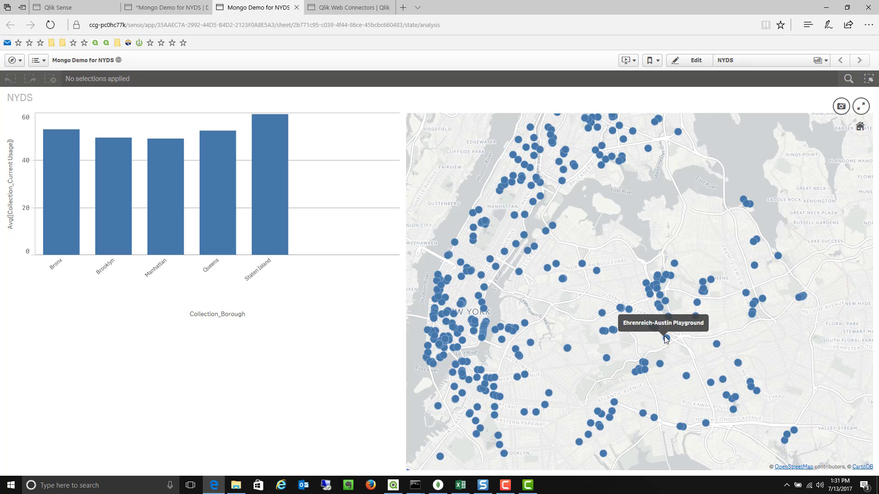
click(694, 60)
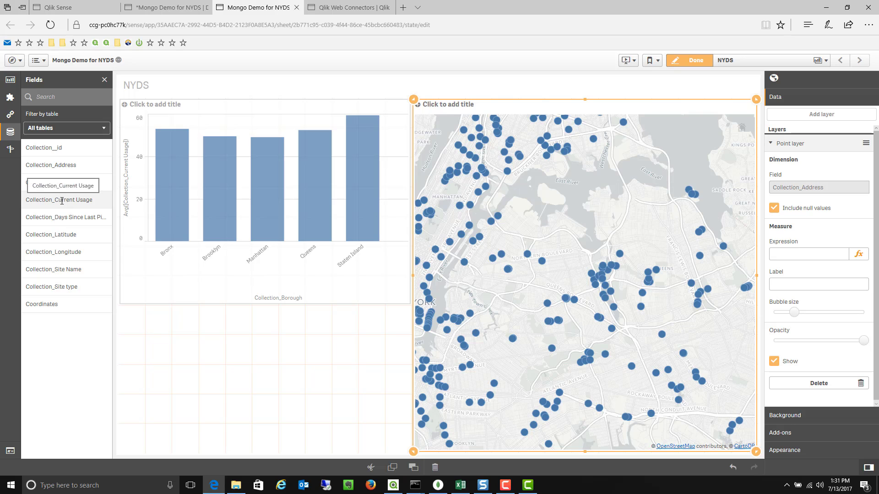
Size the map bubbles by Avg of Collection_Current Usage and reduce the maximum bubble size
drag(63, 201, 542, 252)
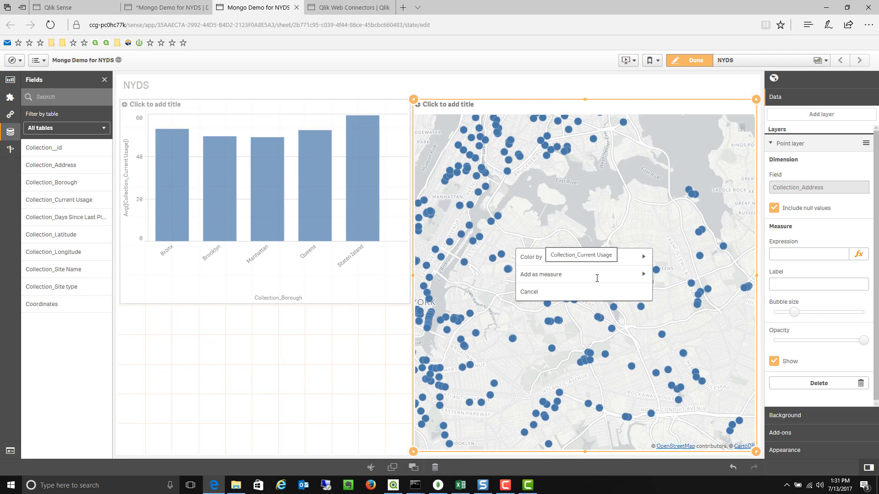
click(569, 276)
click(563, 309)
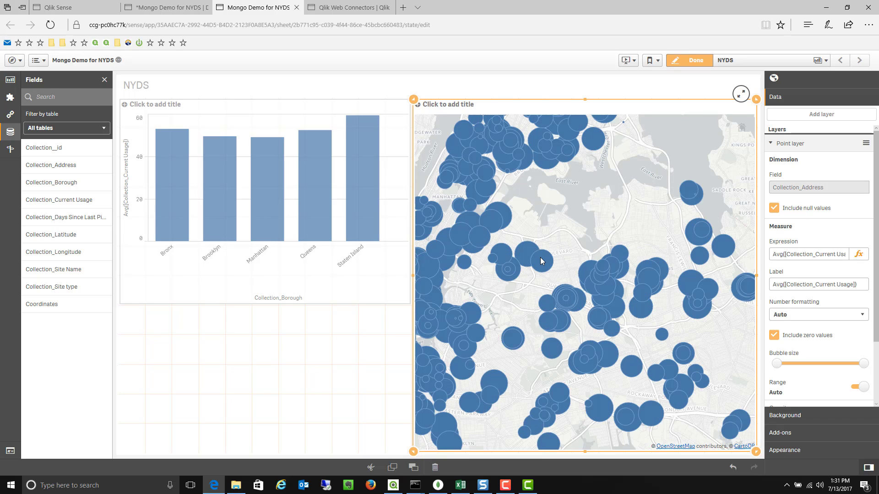
drag(864, 364, 817, 372)
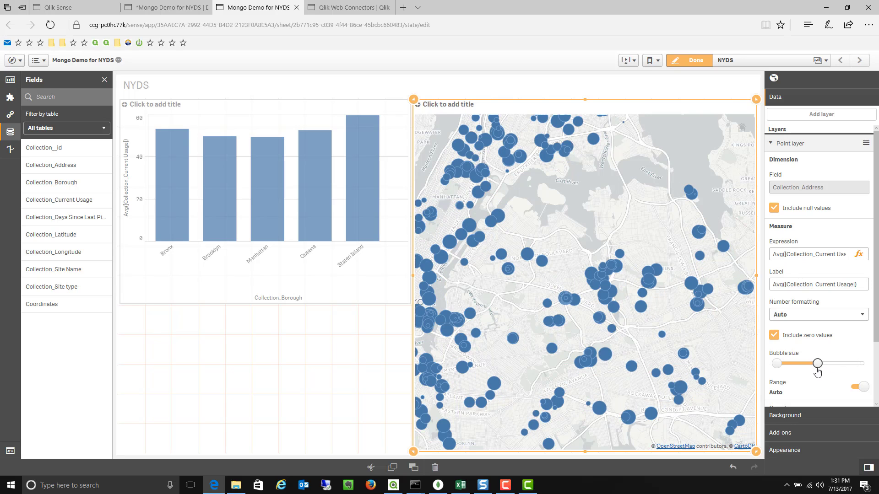
Preview the resized bubbles on the finished sheet, then reopen it for editing
click(694, 63)
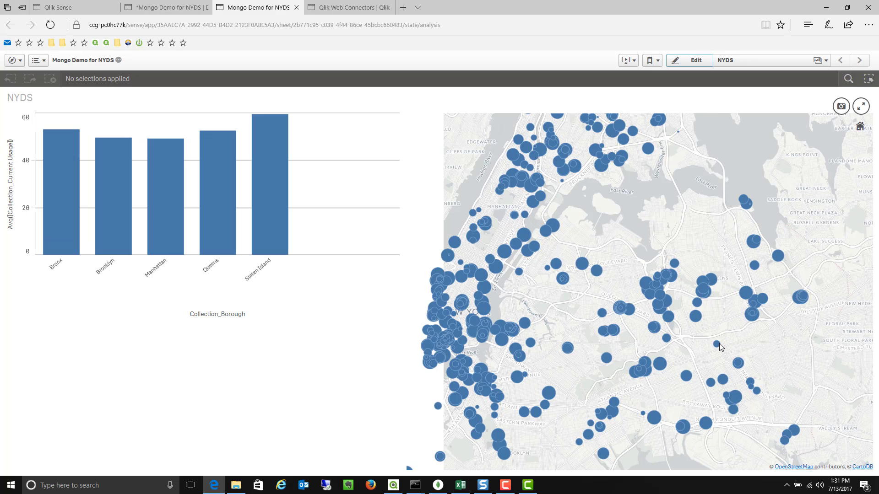
mouse_move(718, 344)
mouse_move(601, 275)
mouse_move(563, 183)
click(691, 61)
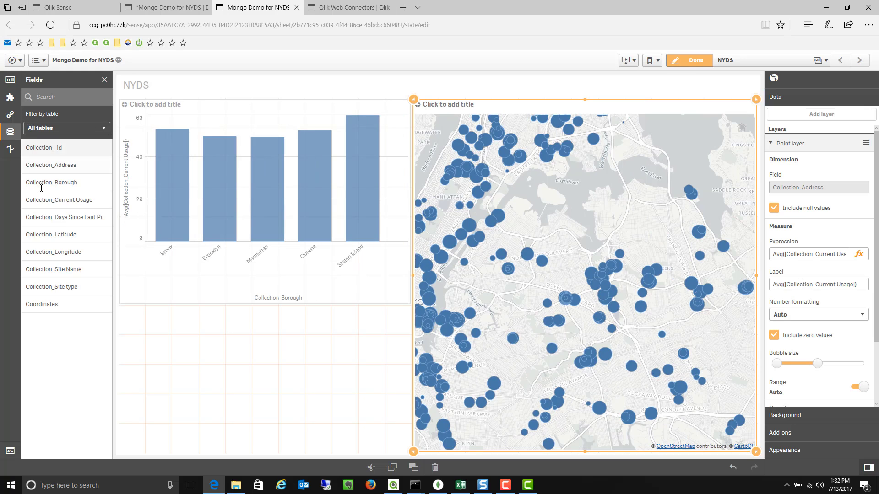
Colour the map bubbles by Avg of Collection_Days Since Last Pickup, yellow to brown
drag(70, 217, 551, 276)
click(552, 264)
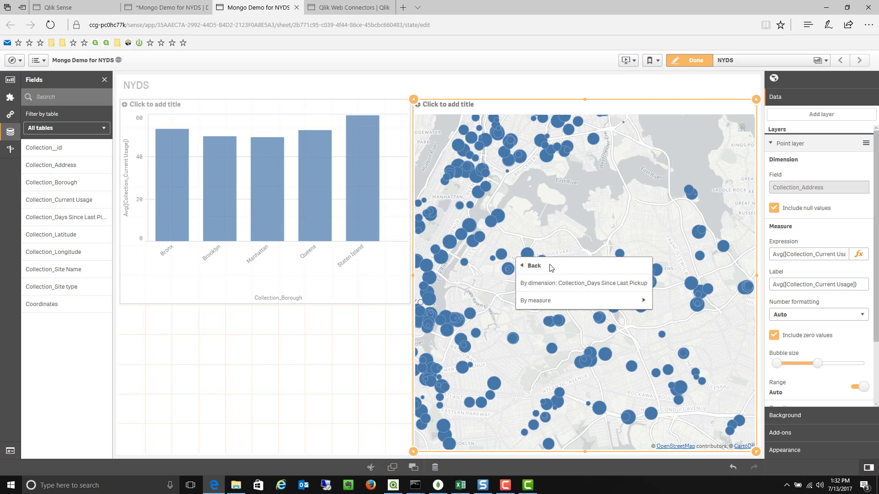
click(579, 298)
click(566, 316)
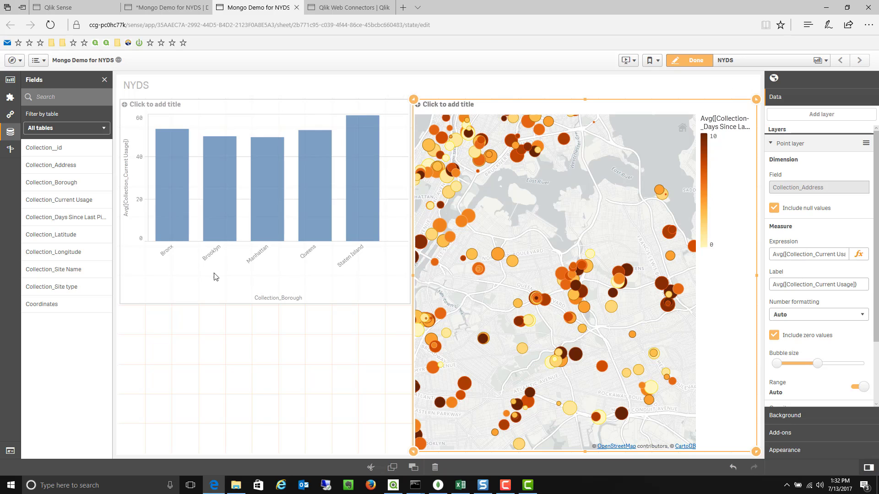
Place a new table below the bar chart with a Collection_Site Name column
click(10, 80)
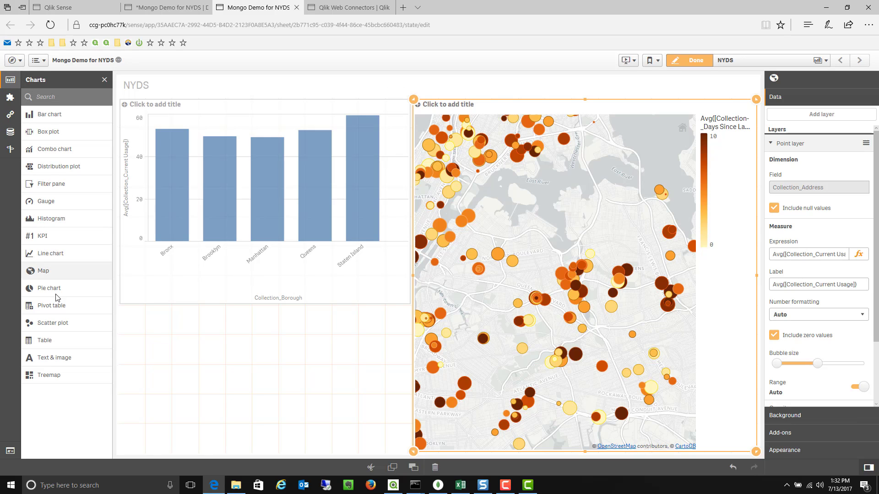
drag(56, 344, 280, 374)
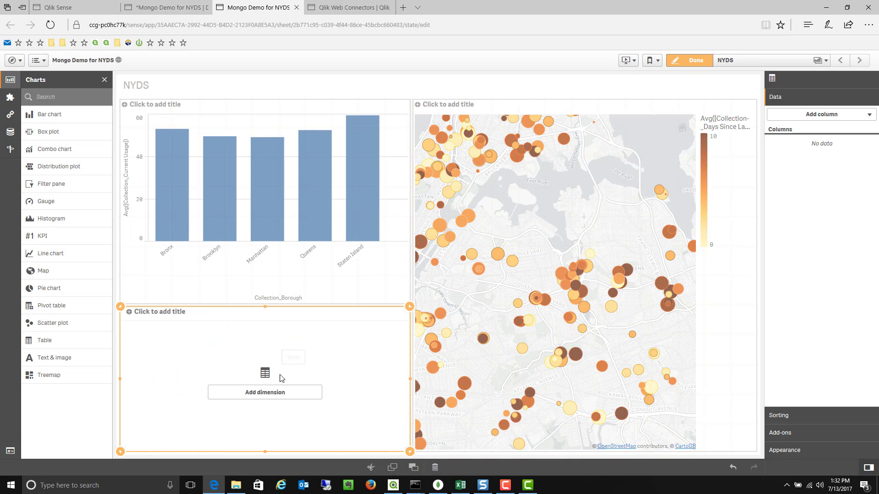
click(11, 132)
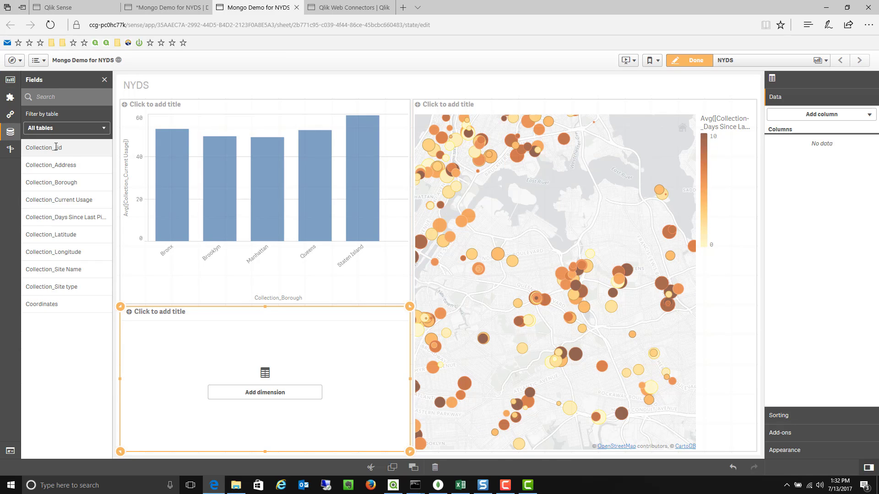
drag(88, 269, 178, 349)
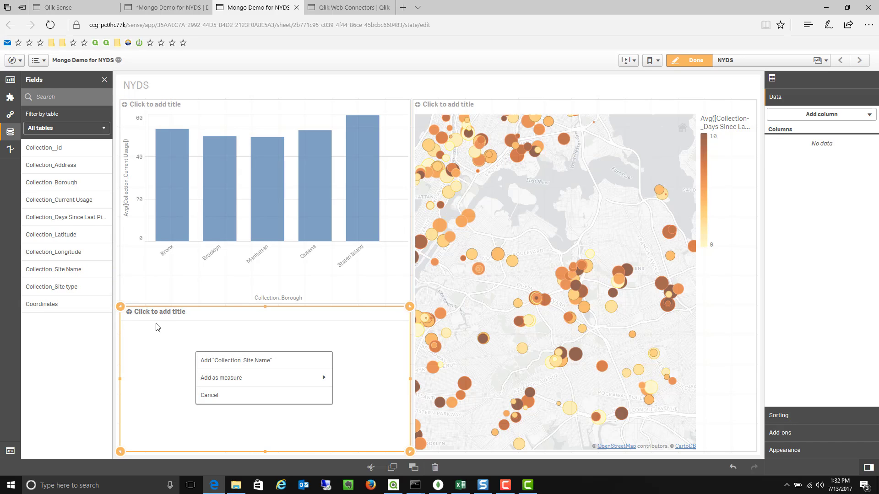
click(247, 360)
Add Collection_Site type and Collection_Address columns to the table and leave edit mode
drag(51, 286, 288, 366)
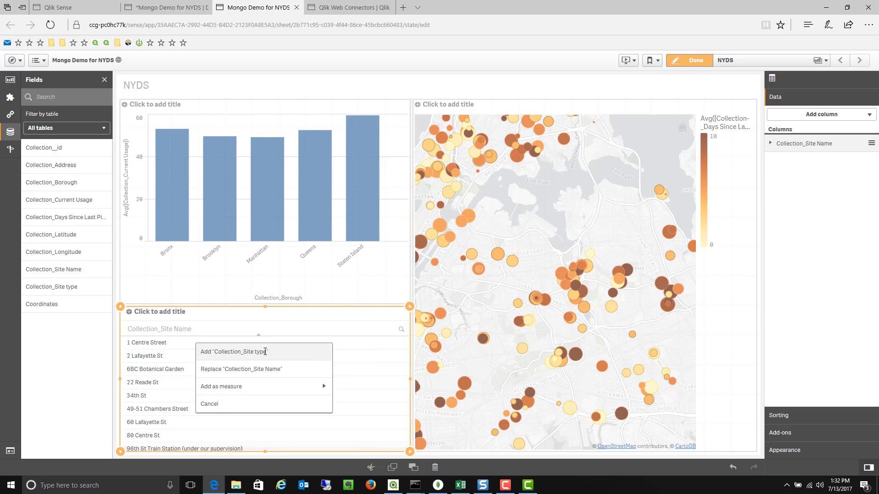
click(266, 350)
drag(51, 164, 275, 359)
click(274, 350)
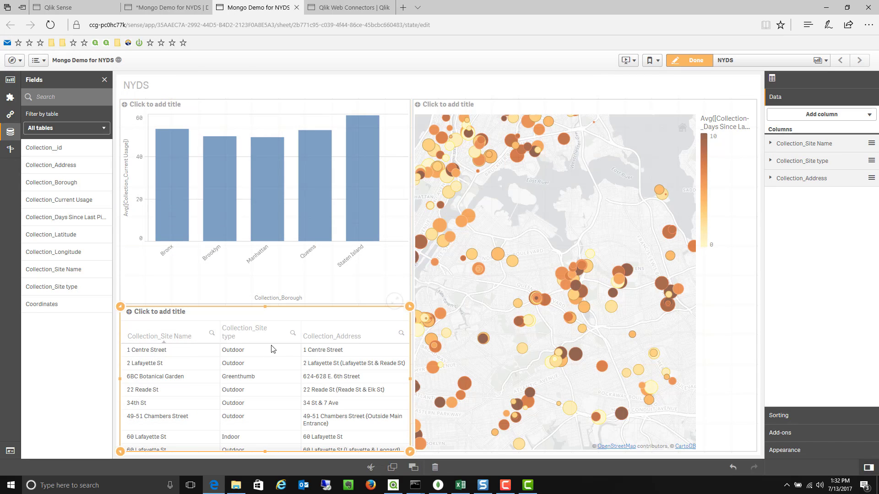
click(683, 65)
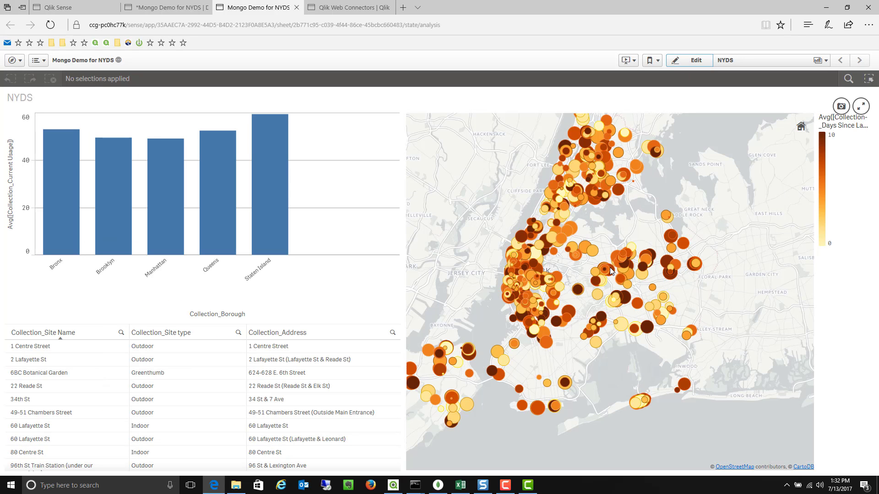
Filter the sheet to the Bronx using the borough bar chart
click(106, 205)
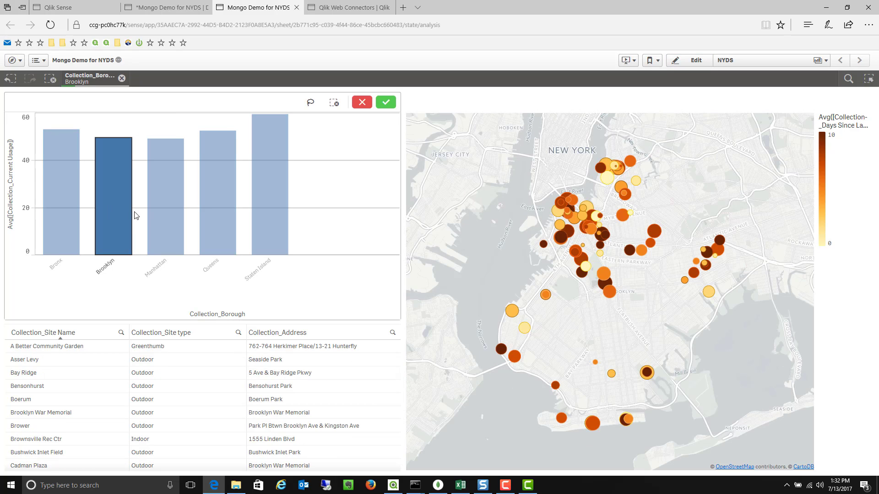
click(167, 215)
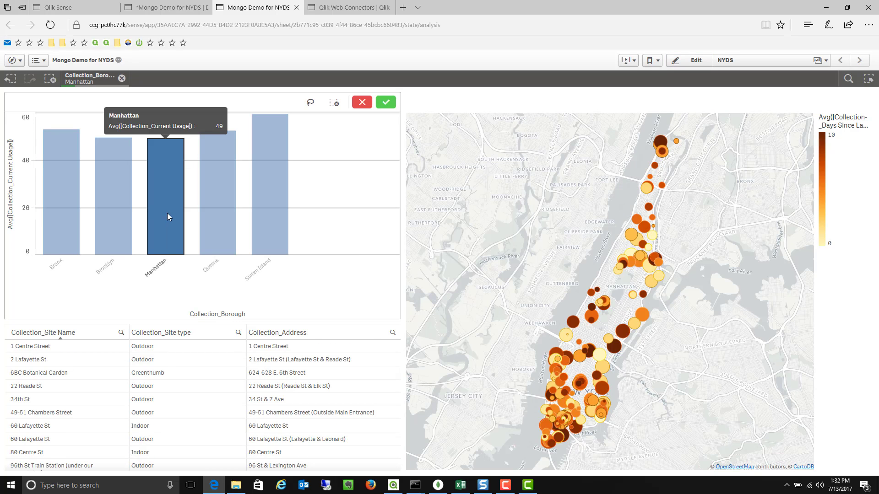
click(268, 216)
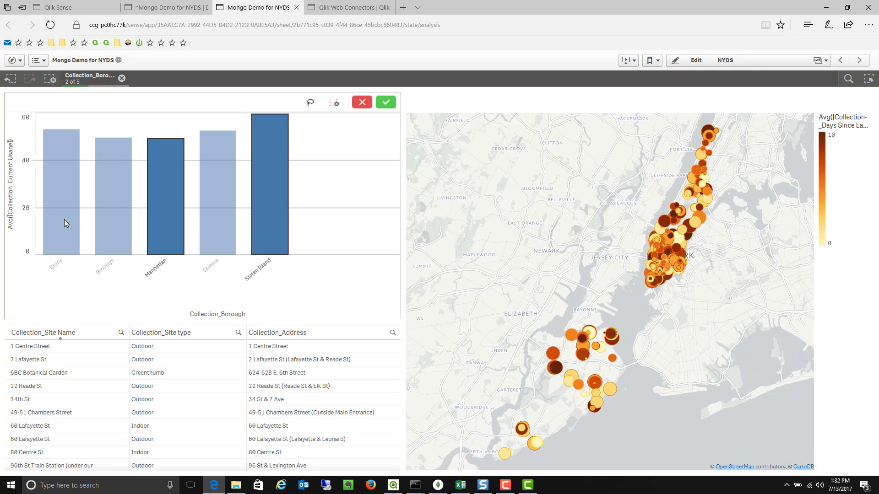
click(64, 219)
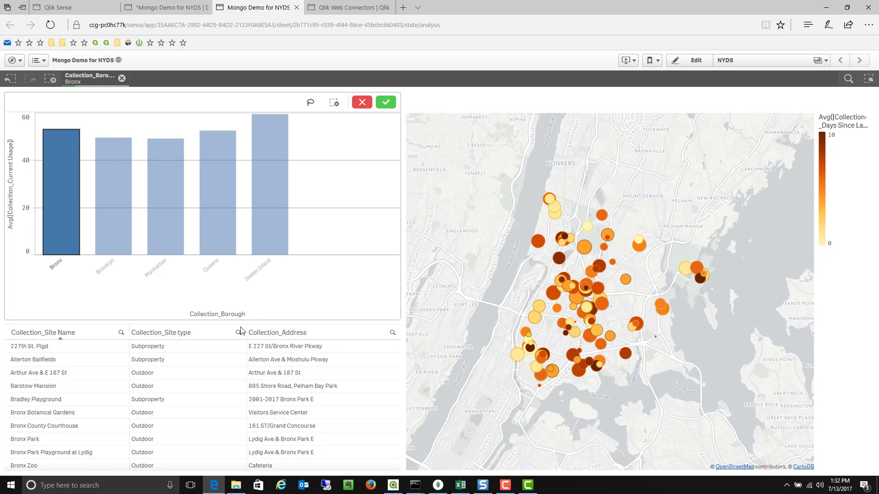
scroll(556, 386, up, 5)
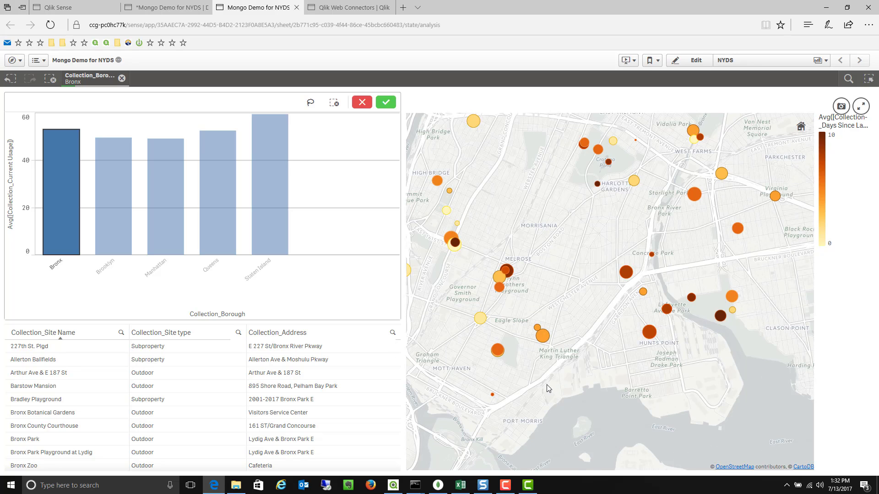
click(556, 385)
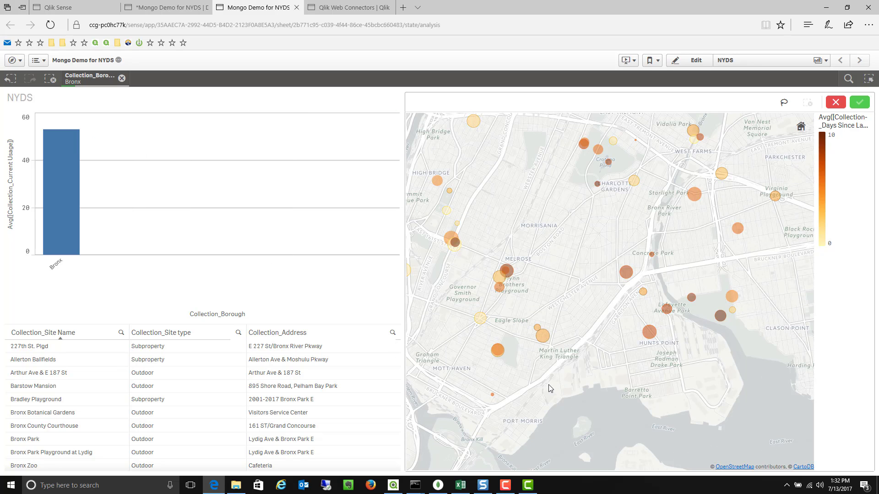
Lasso bins near Morrisania on the map, then narrow to the 3 Ave & 149 St bin
click(784, 102)
mouse_move(564, 227)
mouse_down()
mouse_move(437, 217)
mouse_move(440, 268)
mouse_move(480, 359)
mouse_move(479, 417)
mouse_move(528, 426)
mouse_move(565, 355)
mouse_move(581, 298)
mouse_move(575, 228)
mouse_up()
click(860, 102)
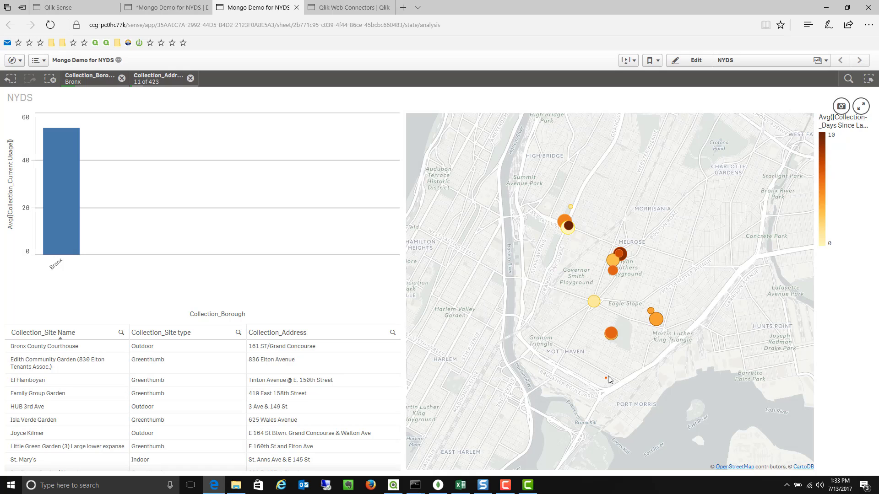
mouse_move(606, 380)
mouse_move(596, 305)
click(595, 302)
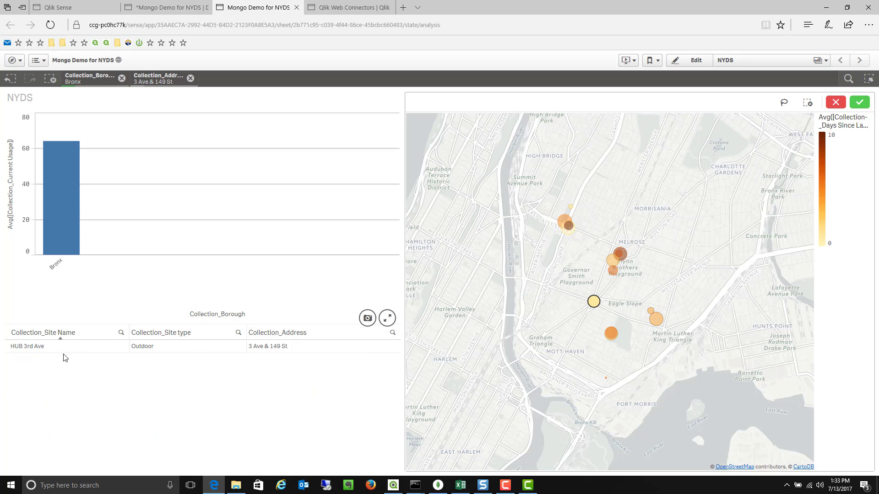